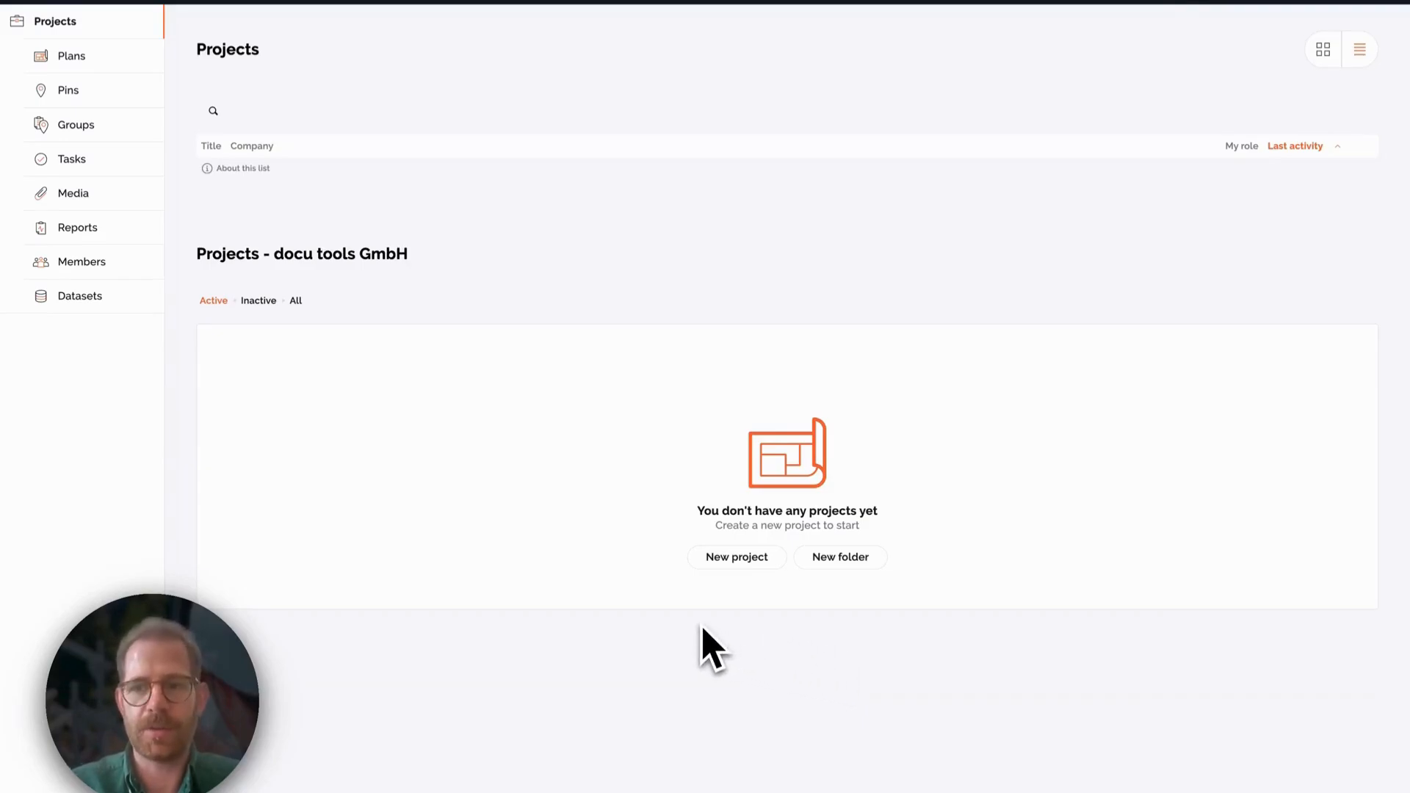
left_click(1301, 10)
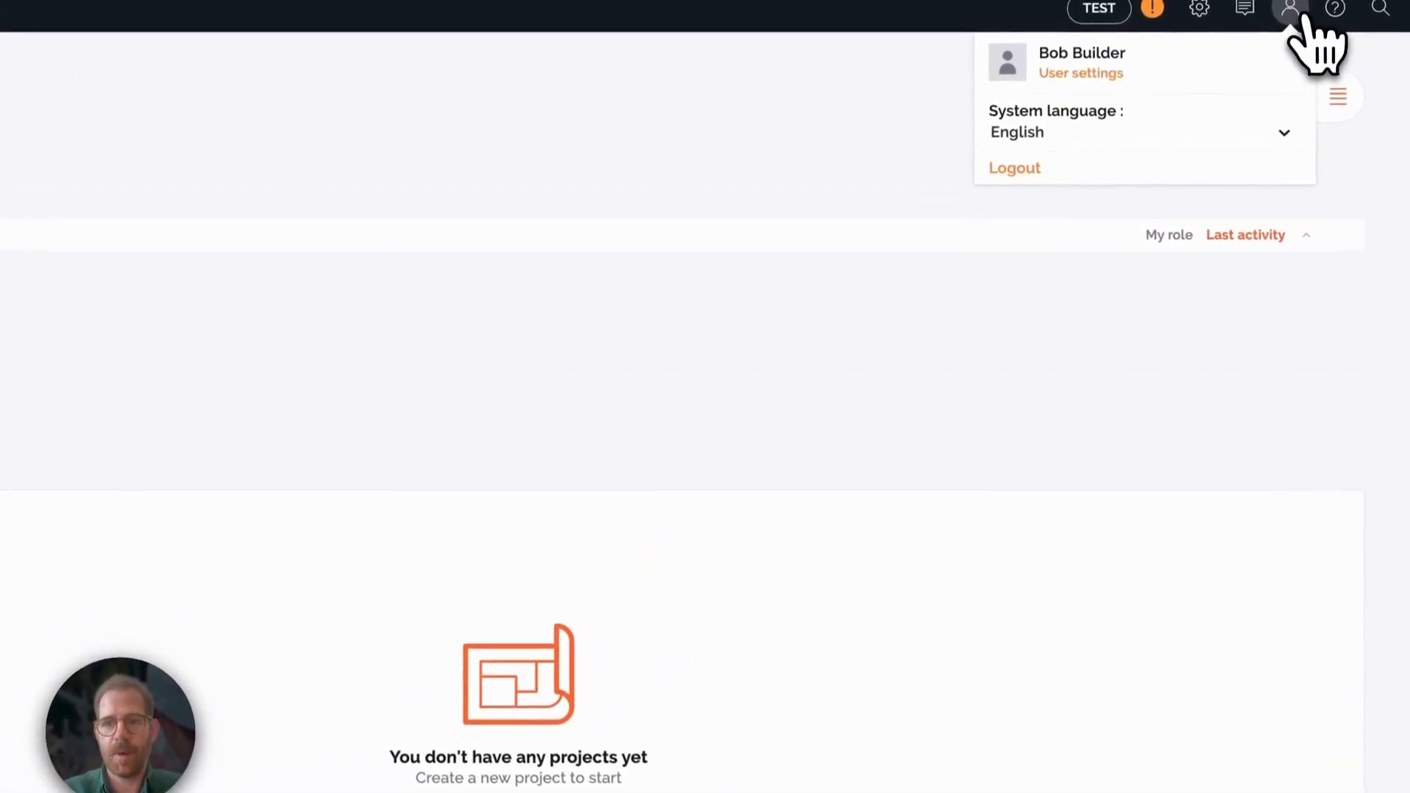
left_click(1302, 13)
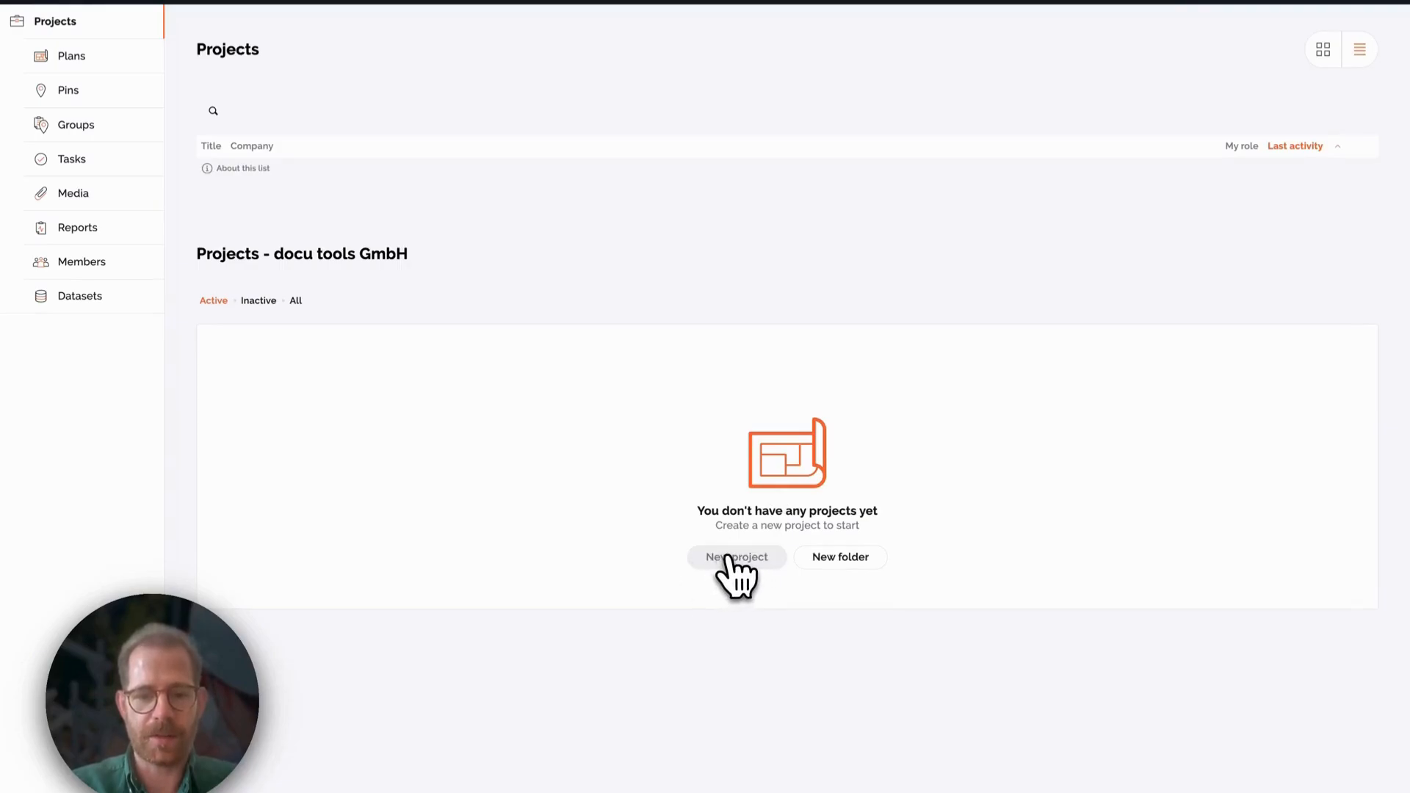
Step: Create a new project titled "My first project" in the root folder with the Administrator role
left_click(731, 558)
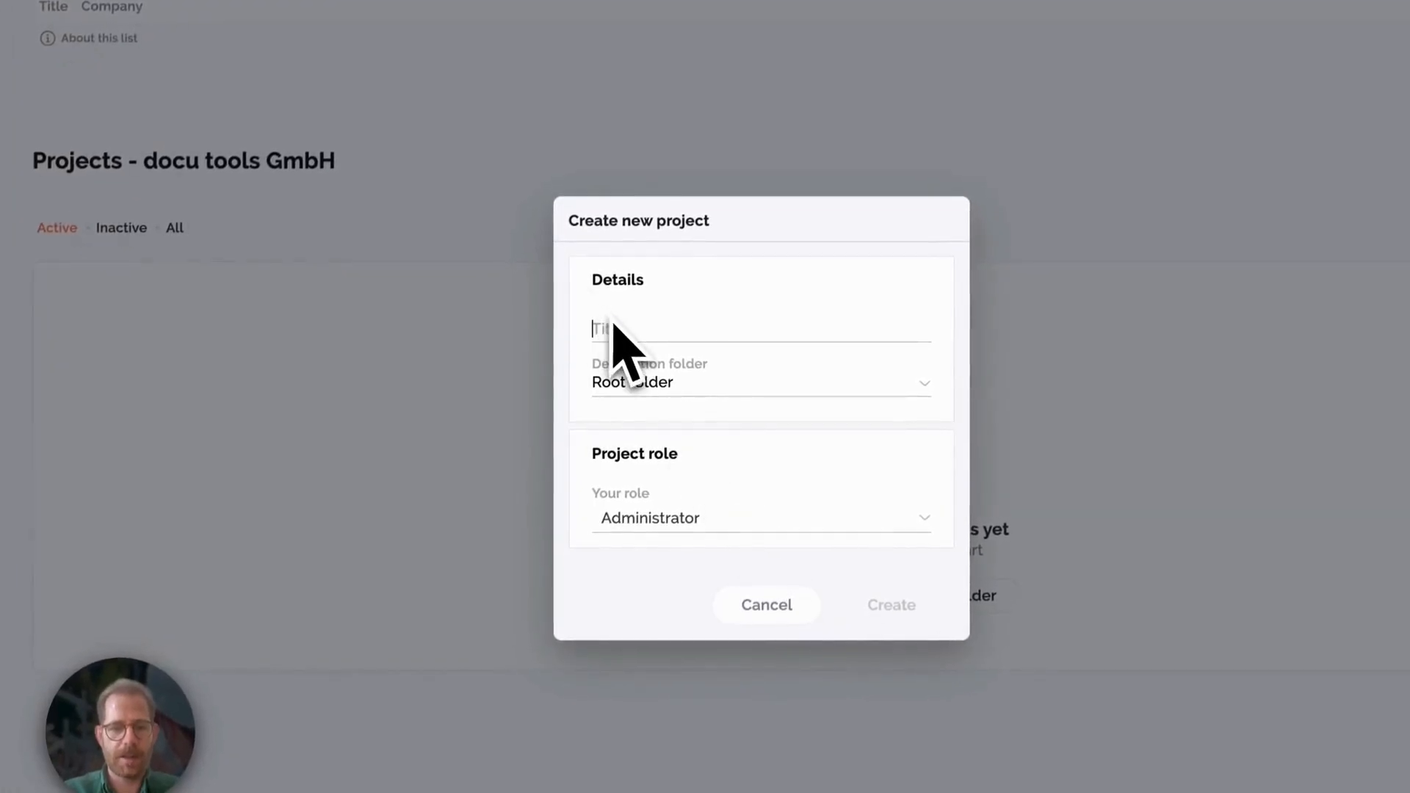
type("My first project")
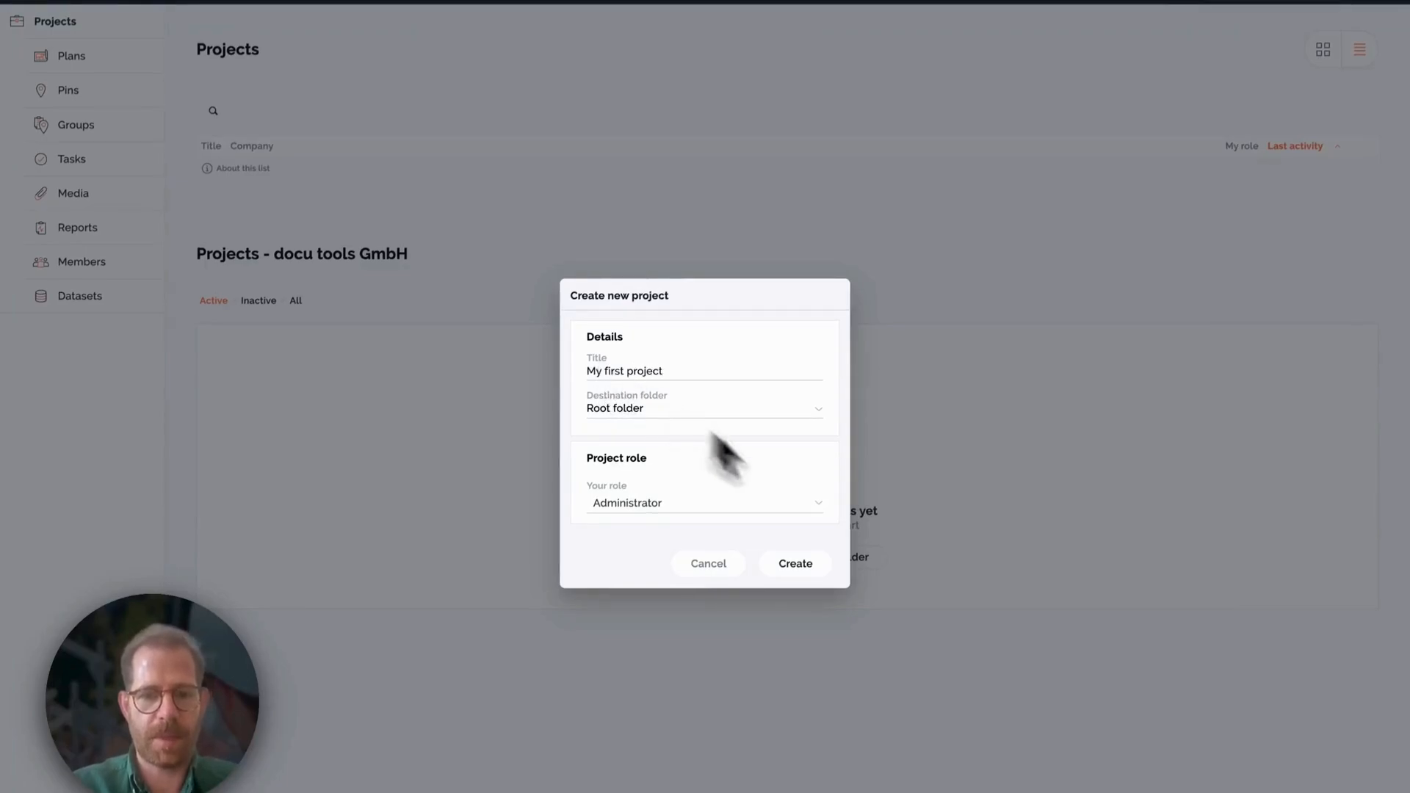
left_click(818, 567)
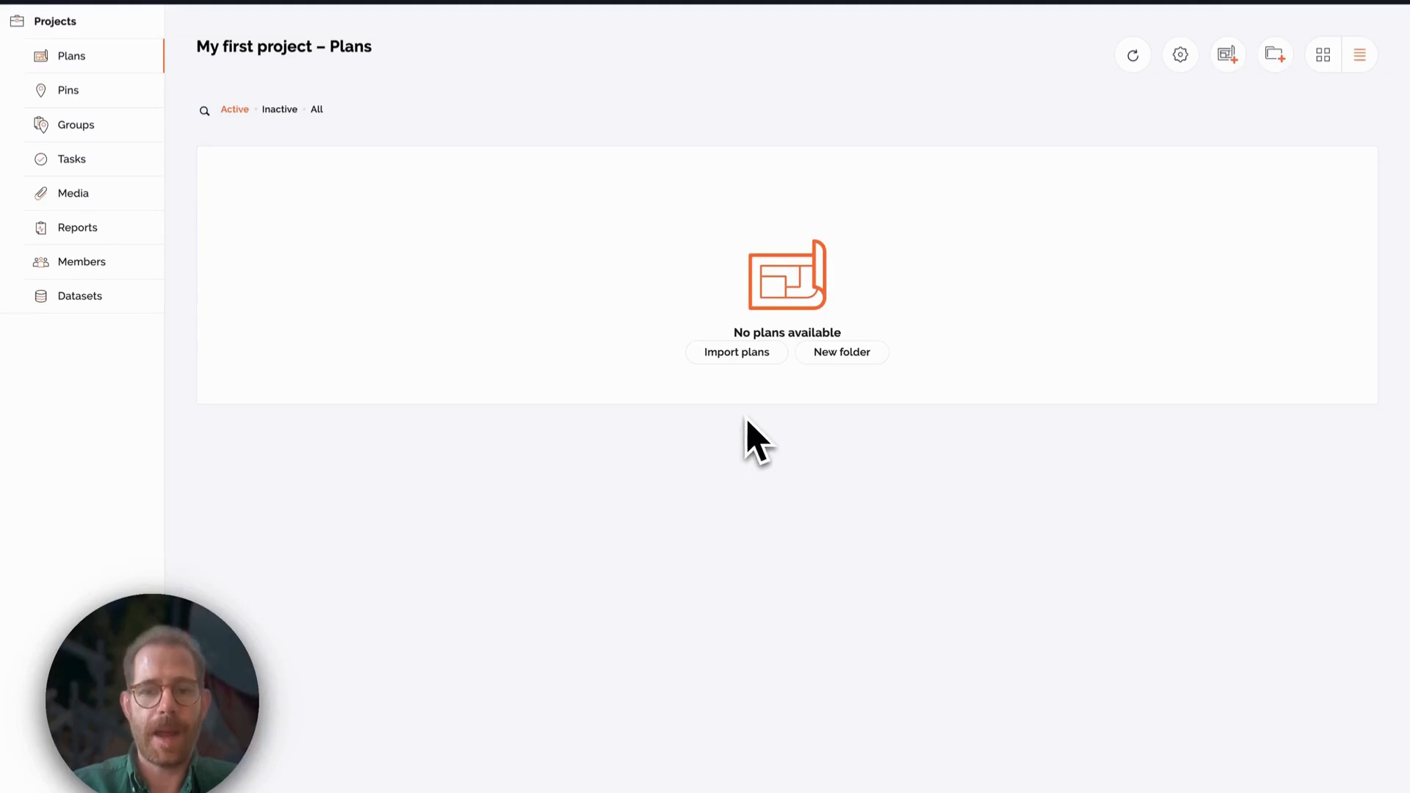
Step: Add 5_Planwechsel-2.pdf and 6_Ausführung.pdf from the Architektenpläne folder to the project's plan import
left_click(724, 354)
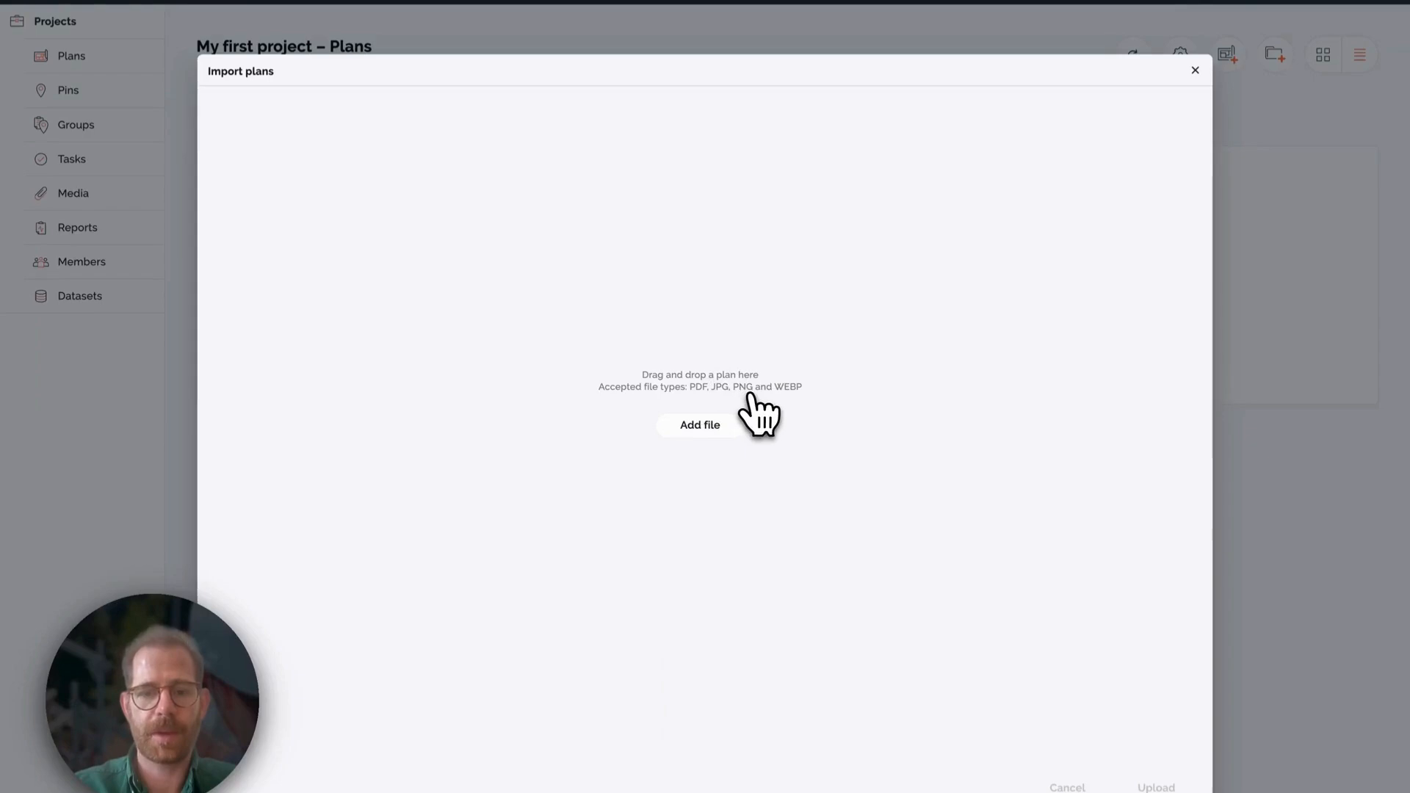
left_click(711, 433)
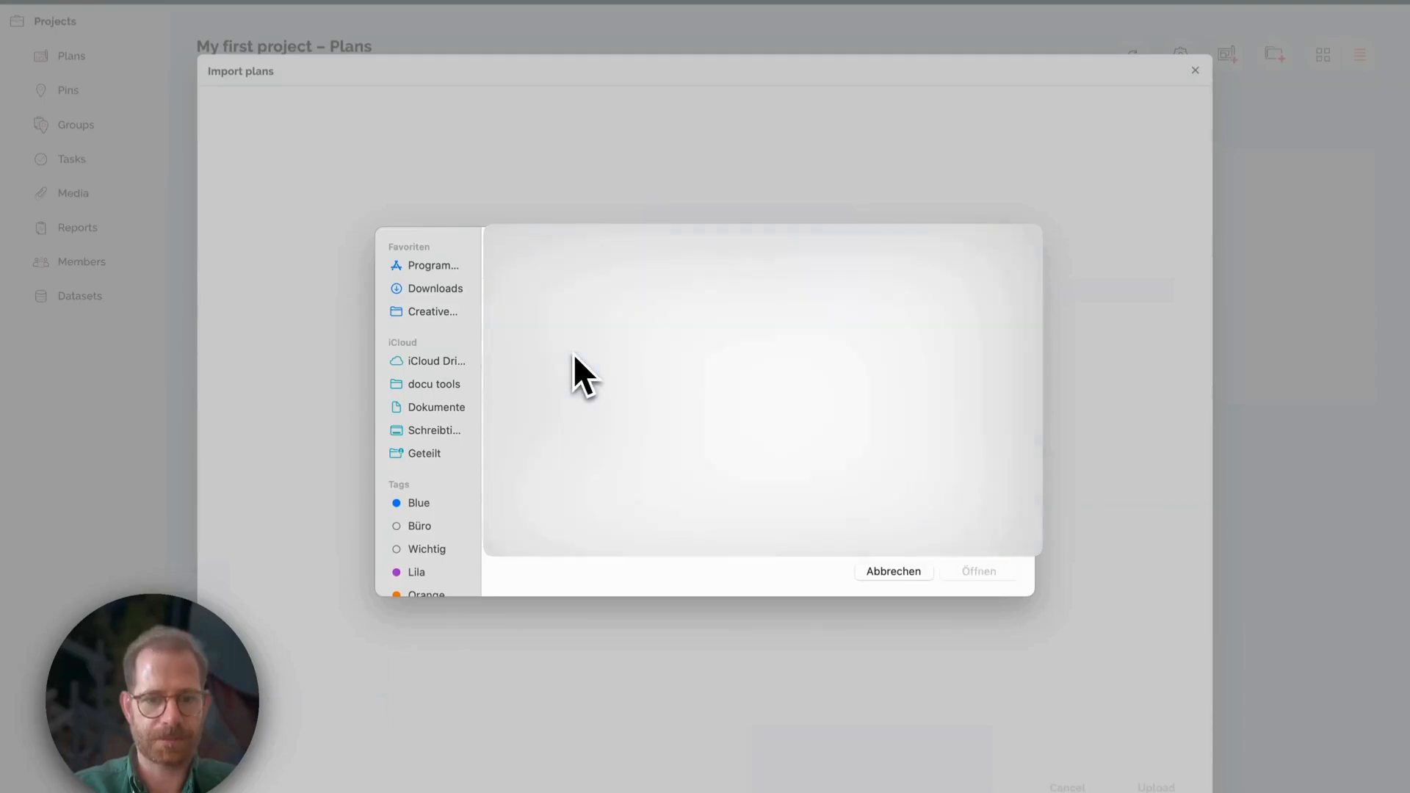
left_click(585, 417)
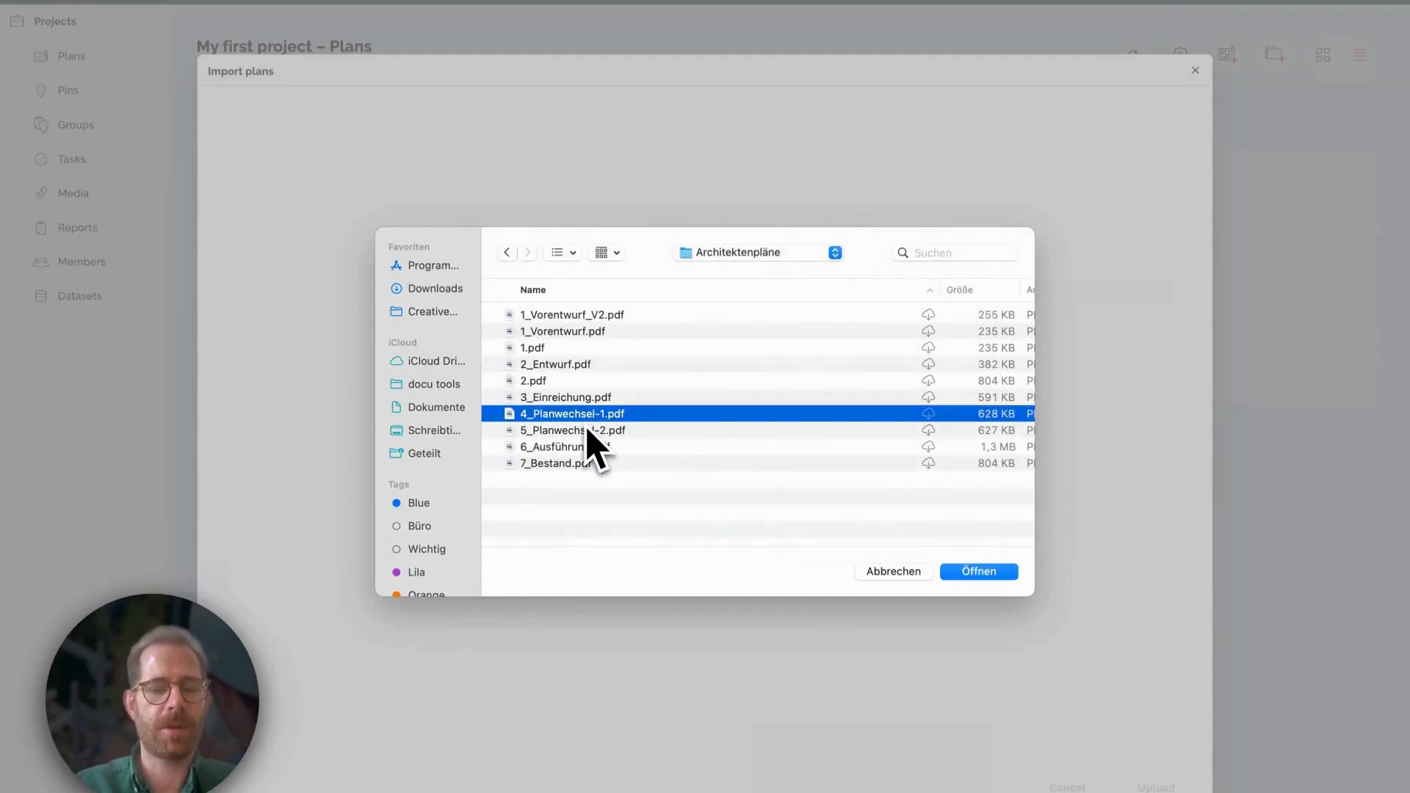
key("shift+Down")
key("shift+Down")
key("shift+Down")
left_click(587, 430)
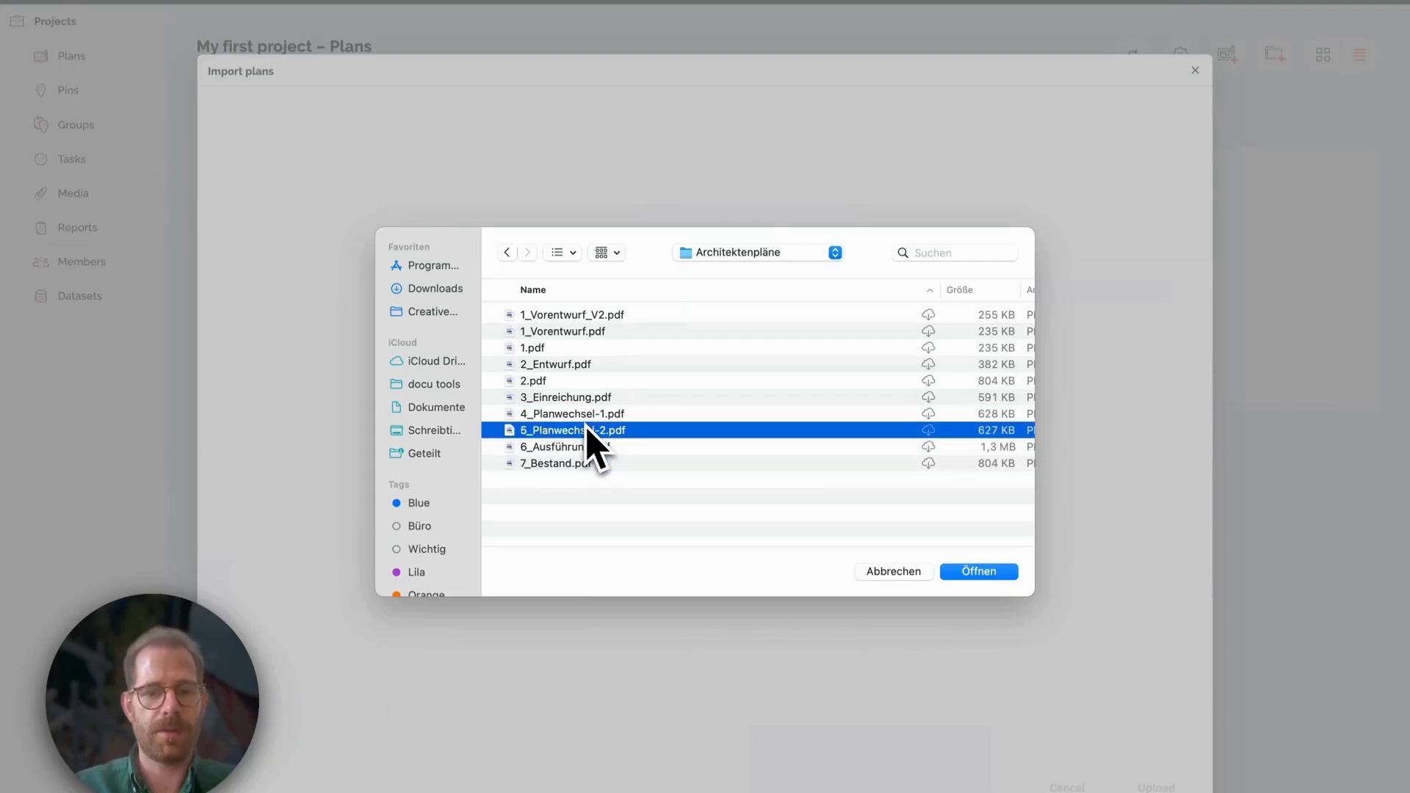
key("shift+Down")
key("Return")
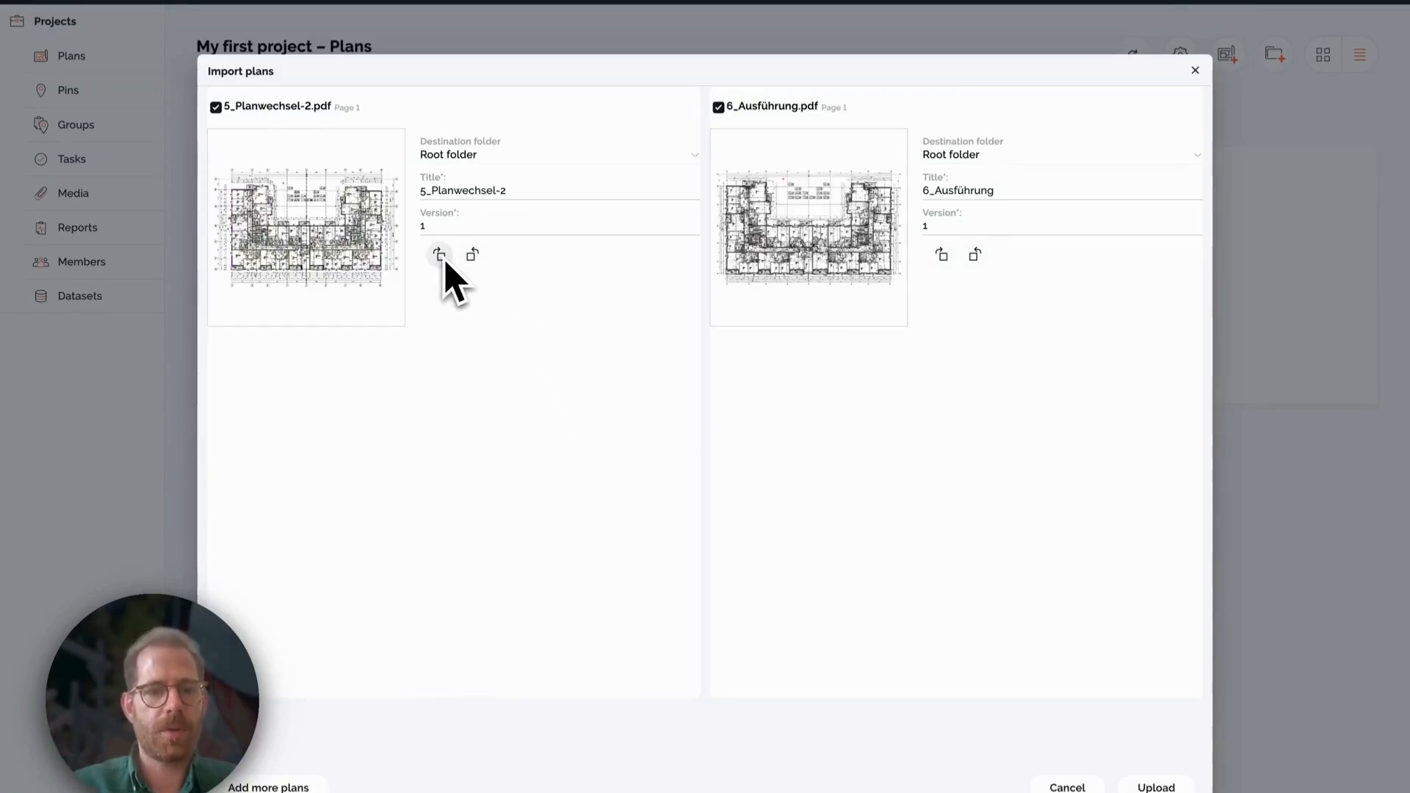
Step: Set the version of plan 5_Planwechsel-2 to A, upload both plans and close the import window
triple_click(444, 190)
left_click(546, 311)
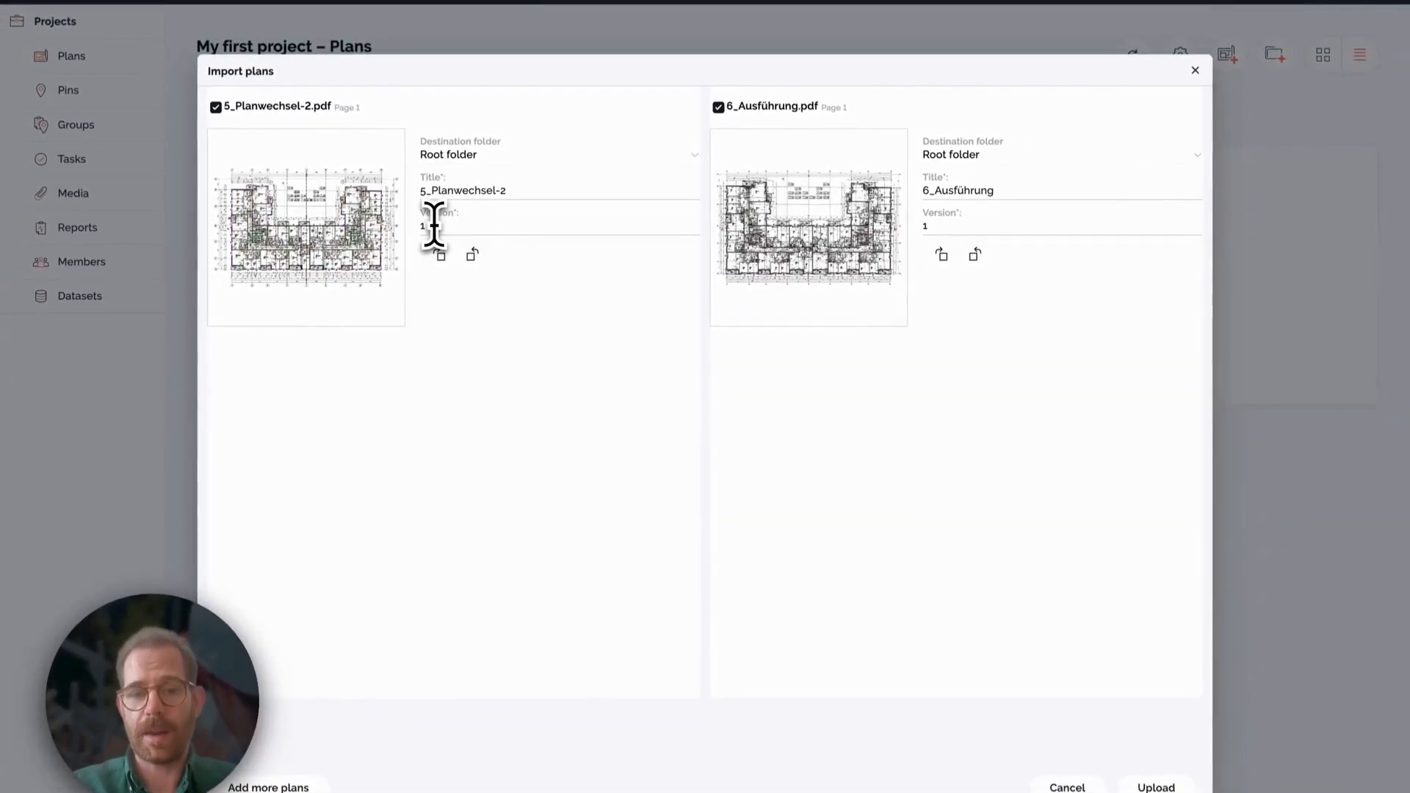
key("BackSpace")
type("A")
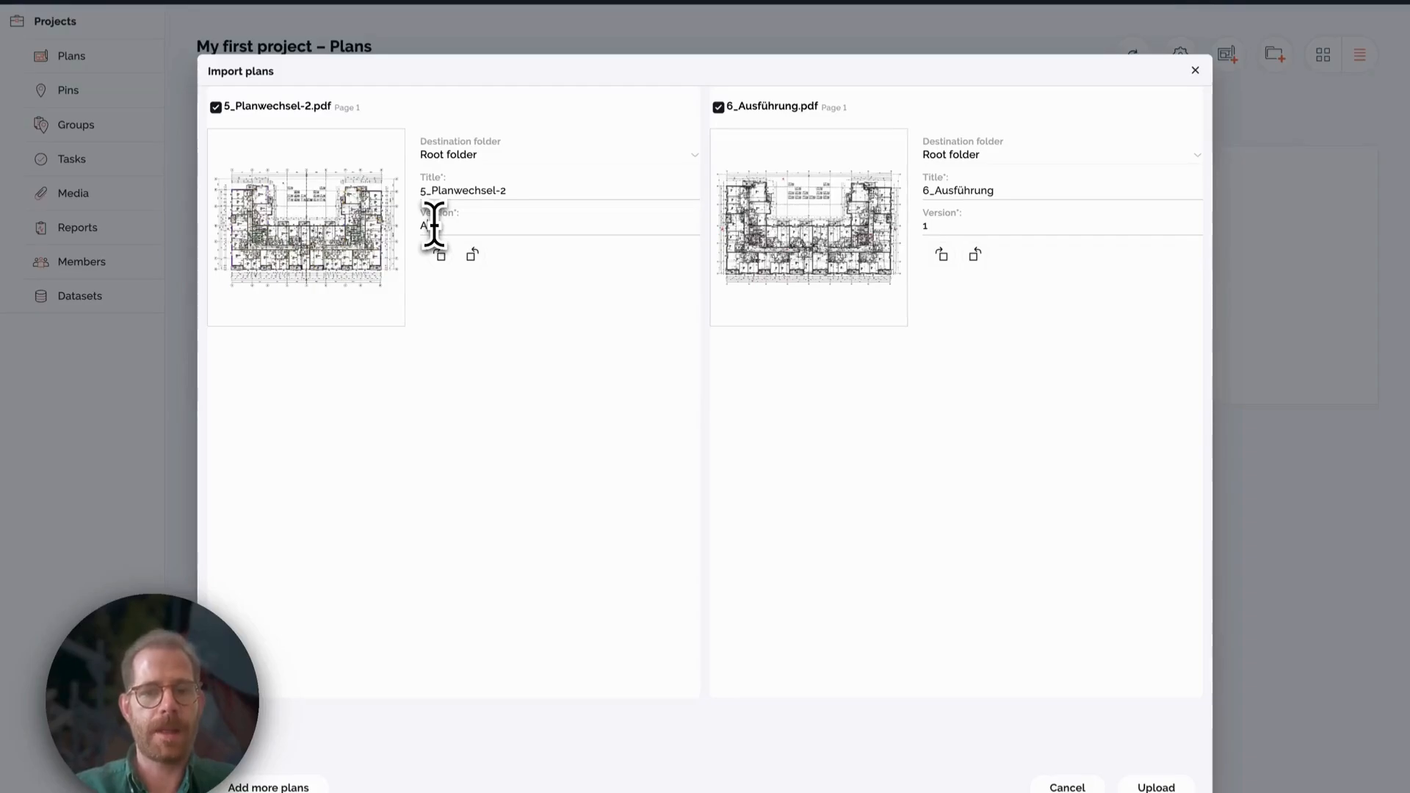
left_click(453, 190)
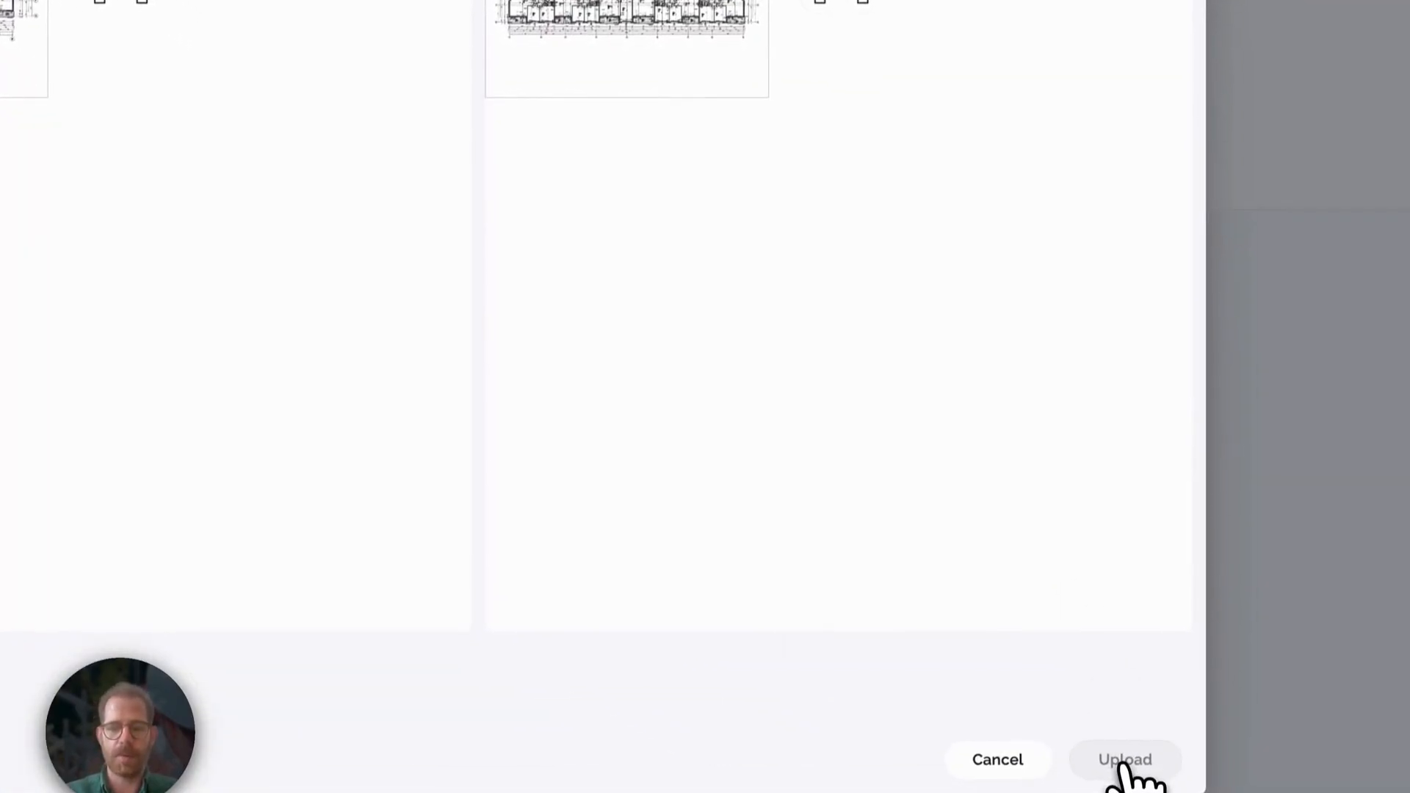
left_click(1123, 764)
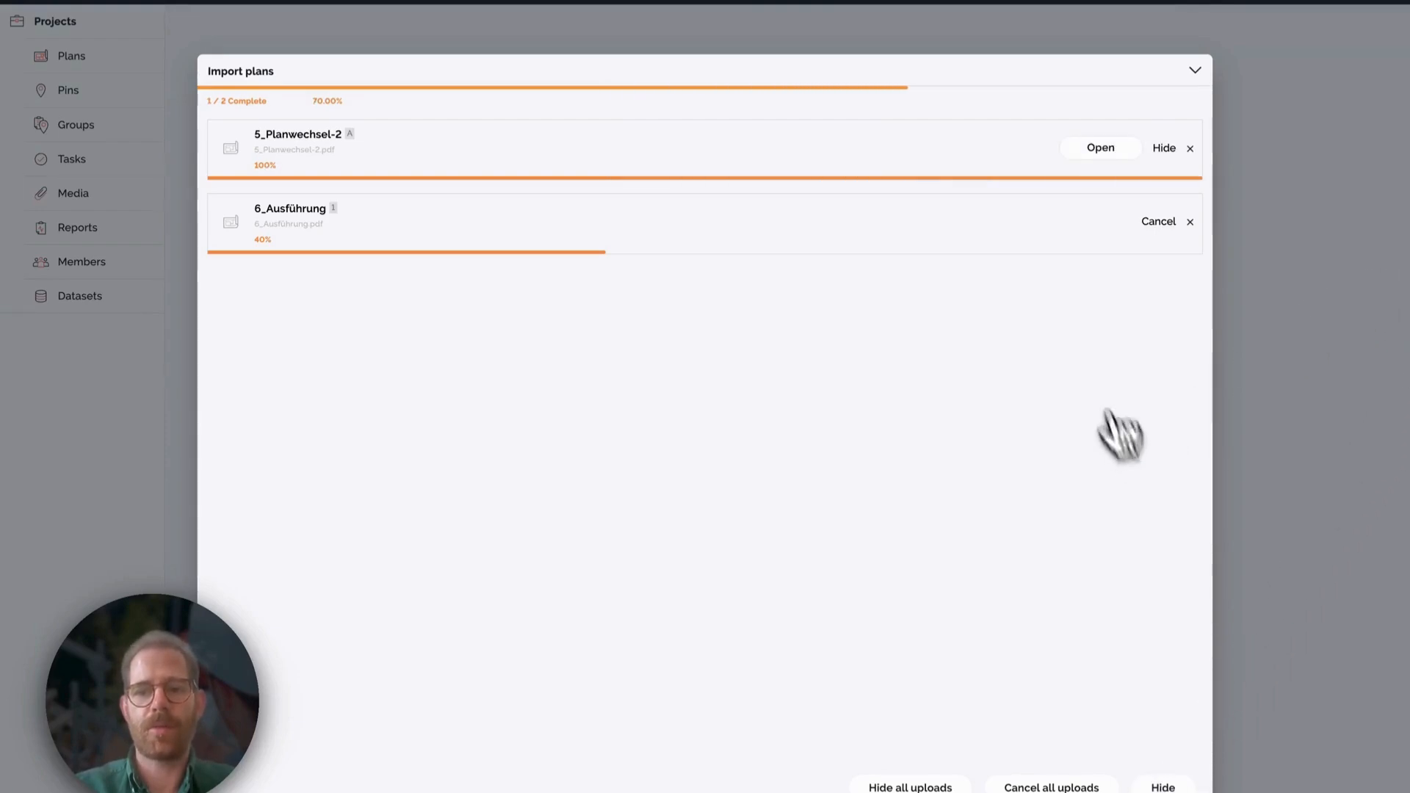
left_click(1195, 70)
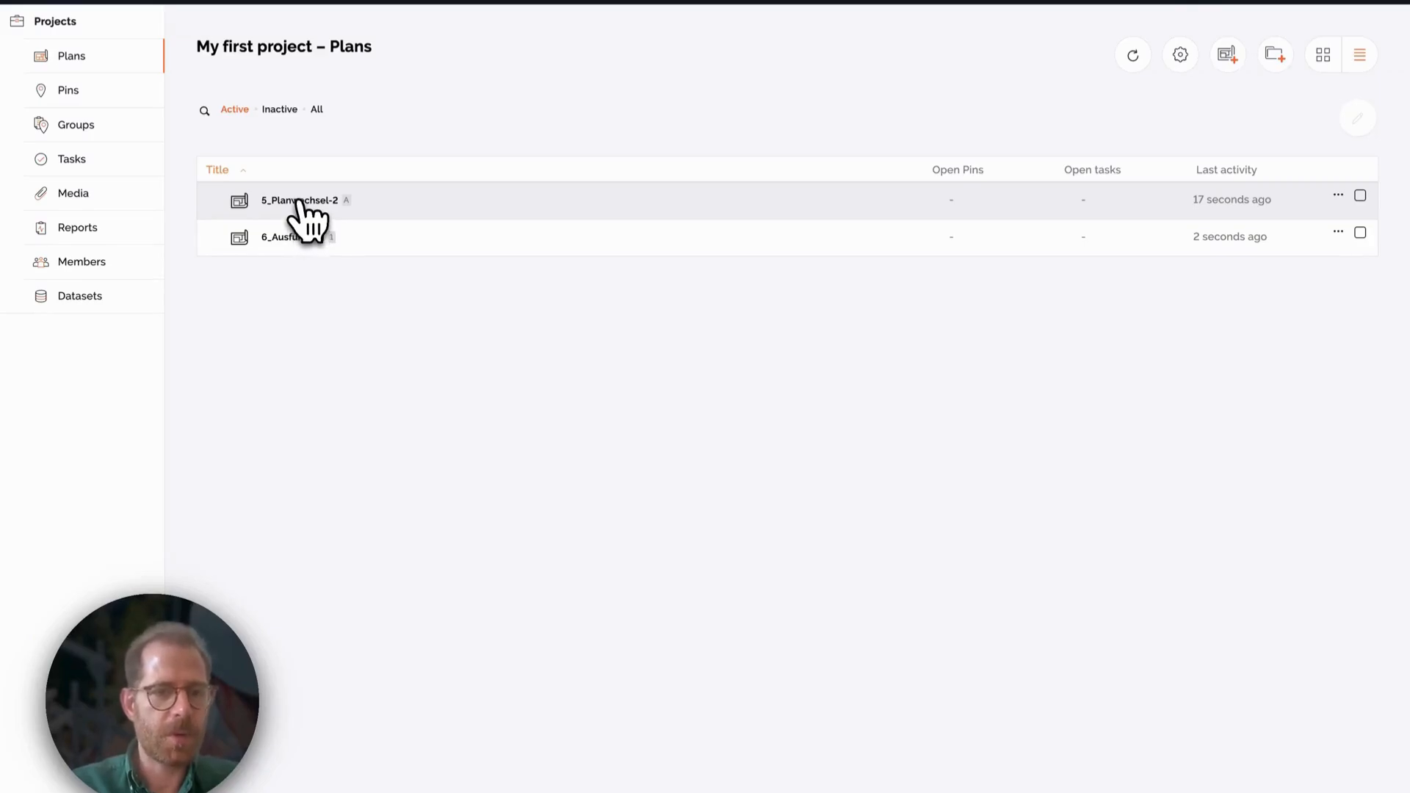
Step: Open plan 5_Planwechsel-2 and place a new pin at the upper outer corner of the 4.08 m² balcony
left_click(300, 211)
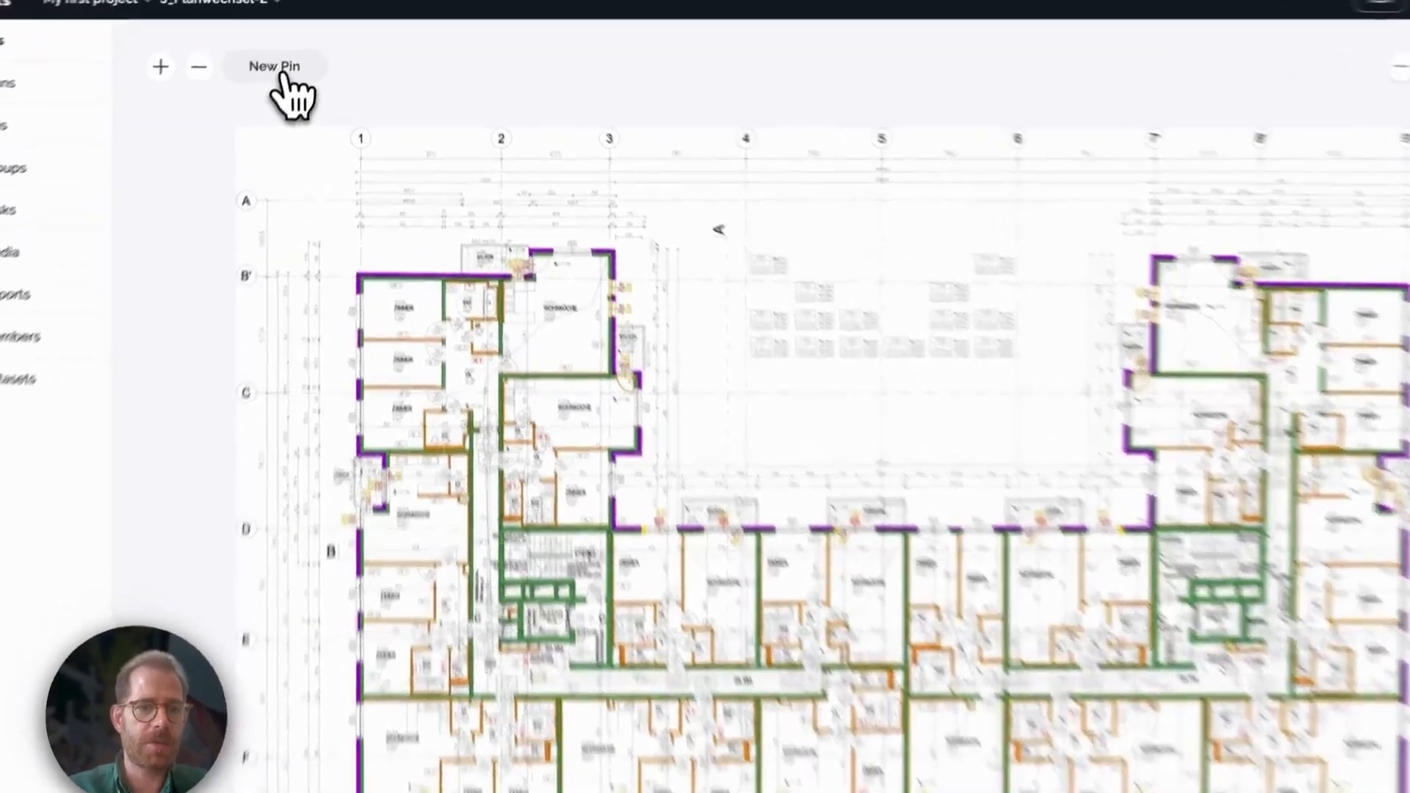
left_click(297, 44)
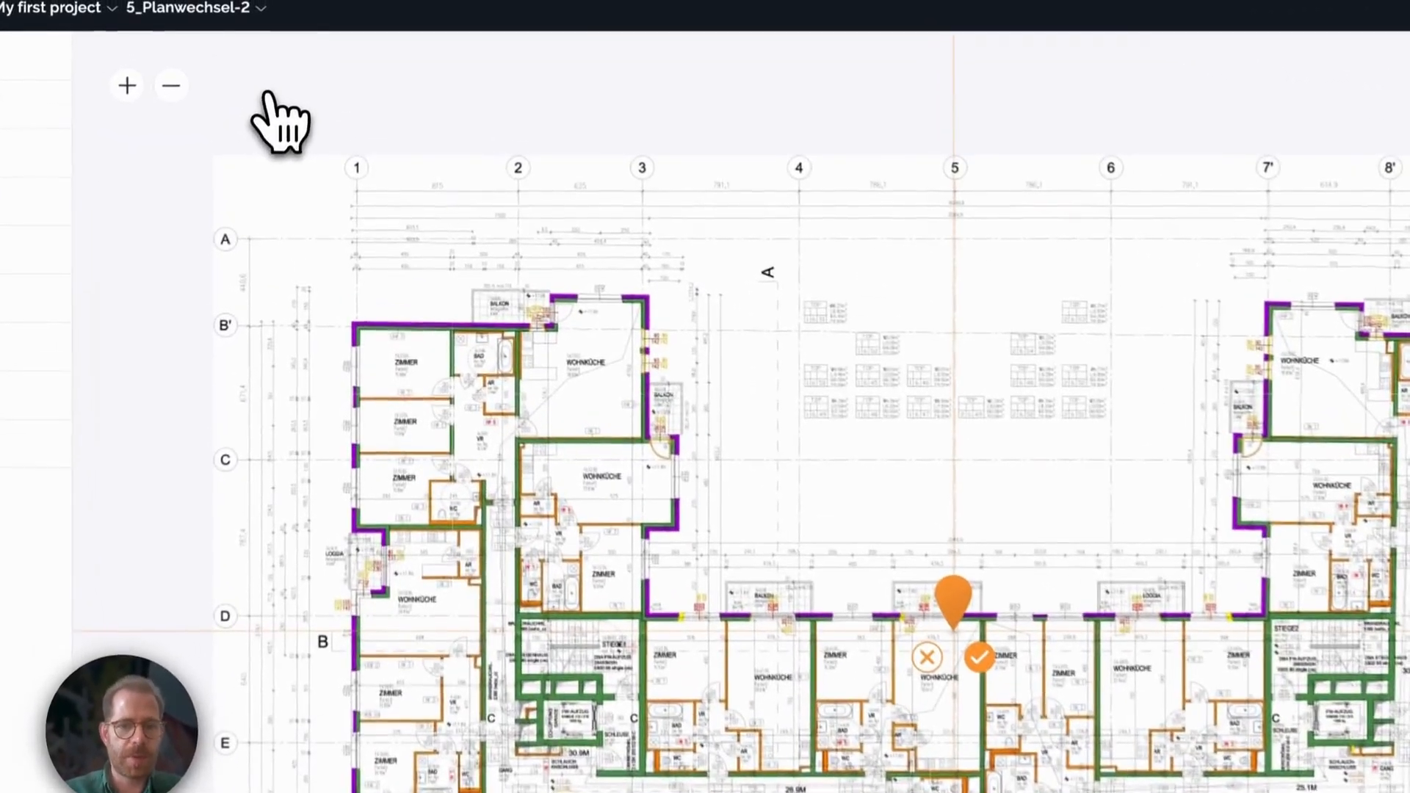
left_click_drag(743, 340, 842, 270)
scroll(843, 271, "up", 5)
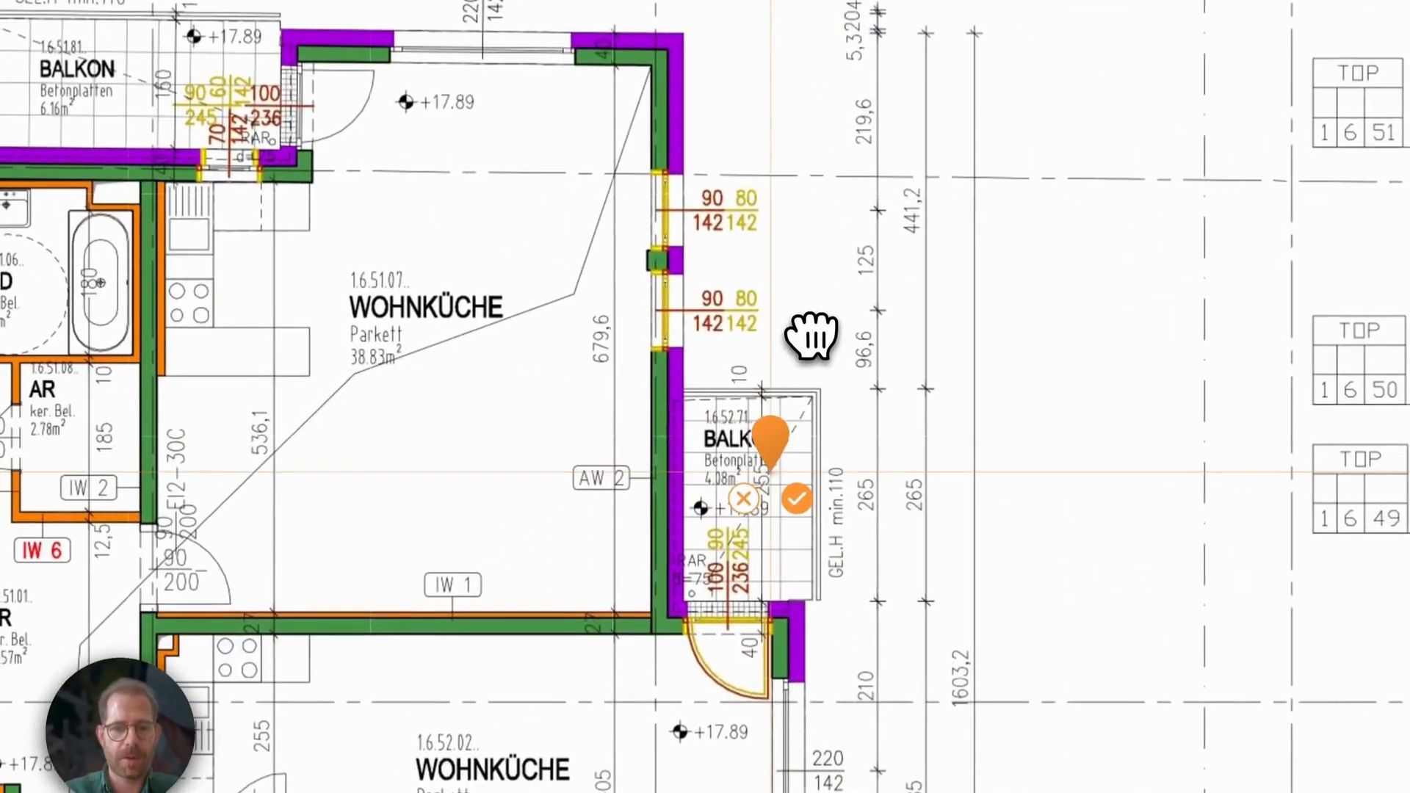
scroll(811, 336, "up", 3)
left_click_drag(861, 327, 806, 357)
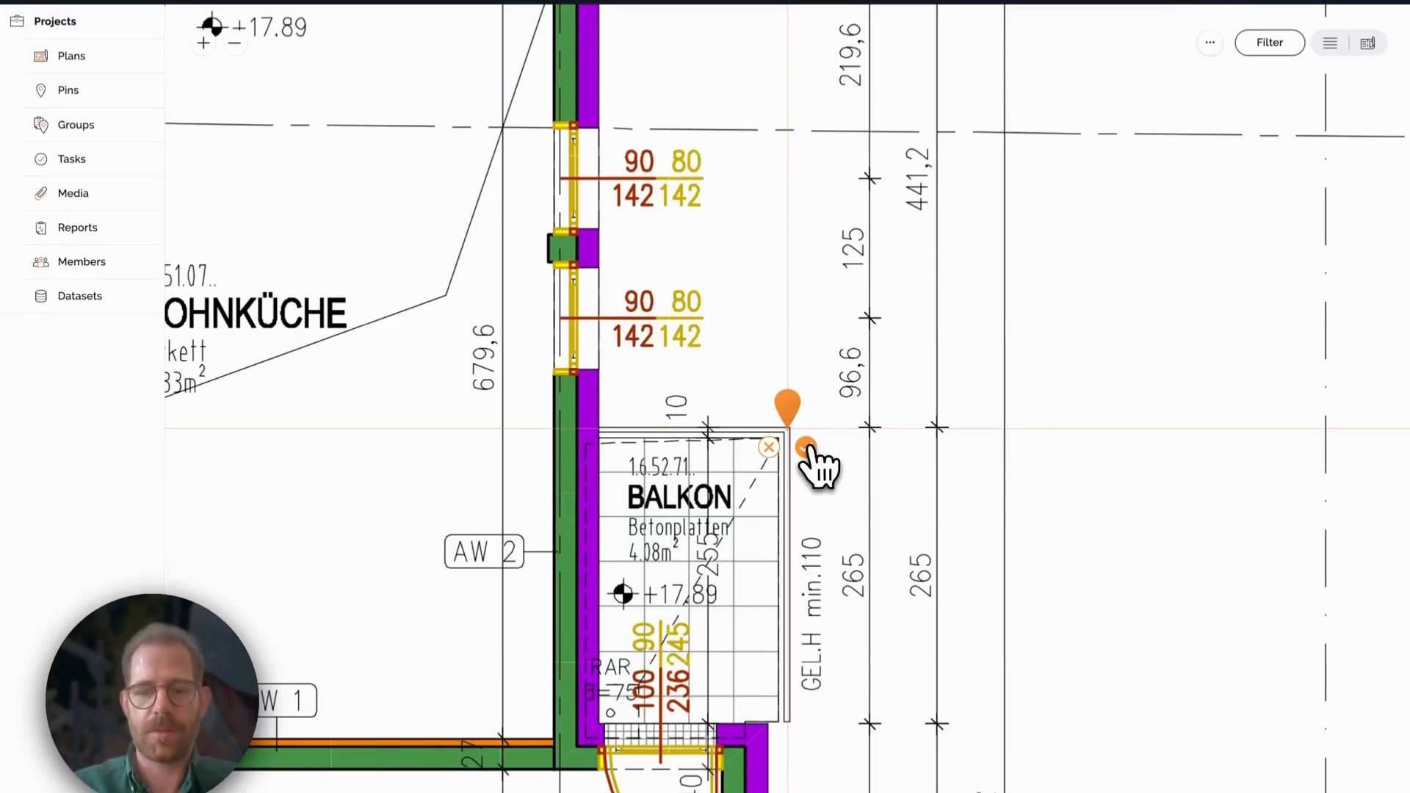
left_click(807, 447)
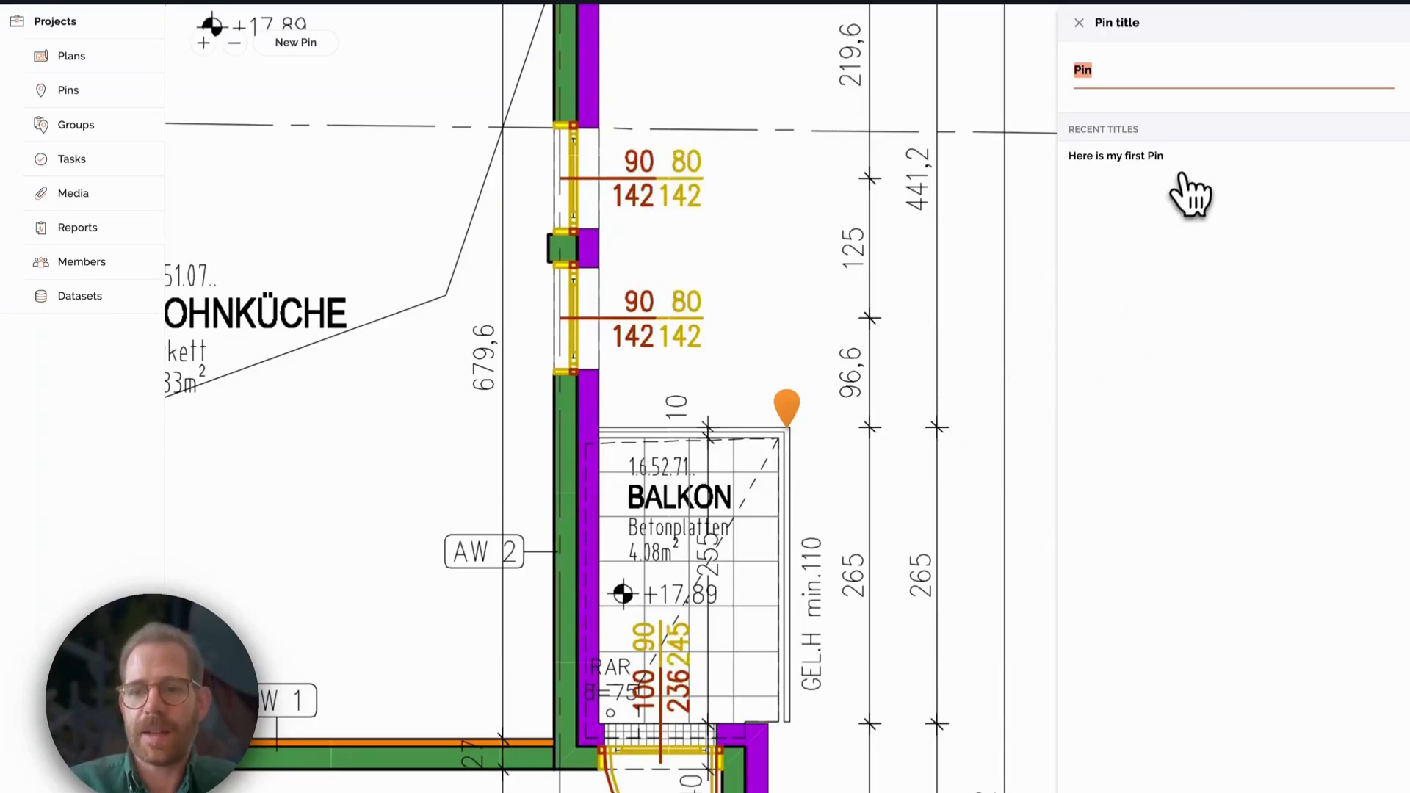
Step: Title the new pin "Here is my first Pin" and set its category to Defect
left_click(1094, 157)
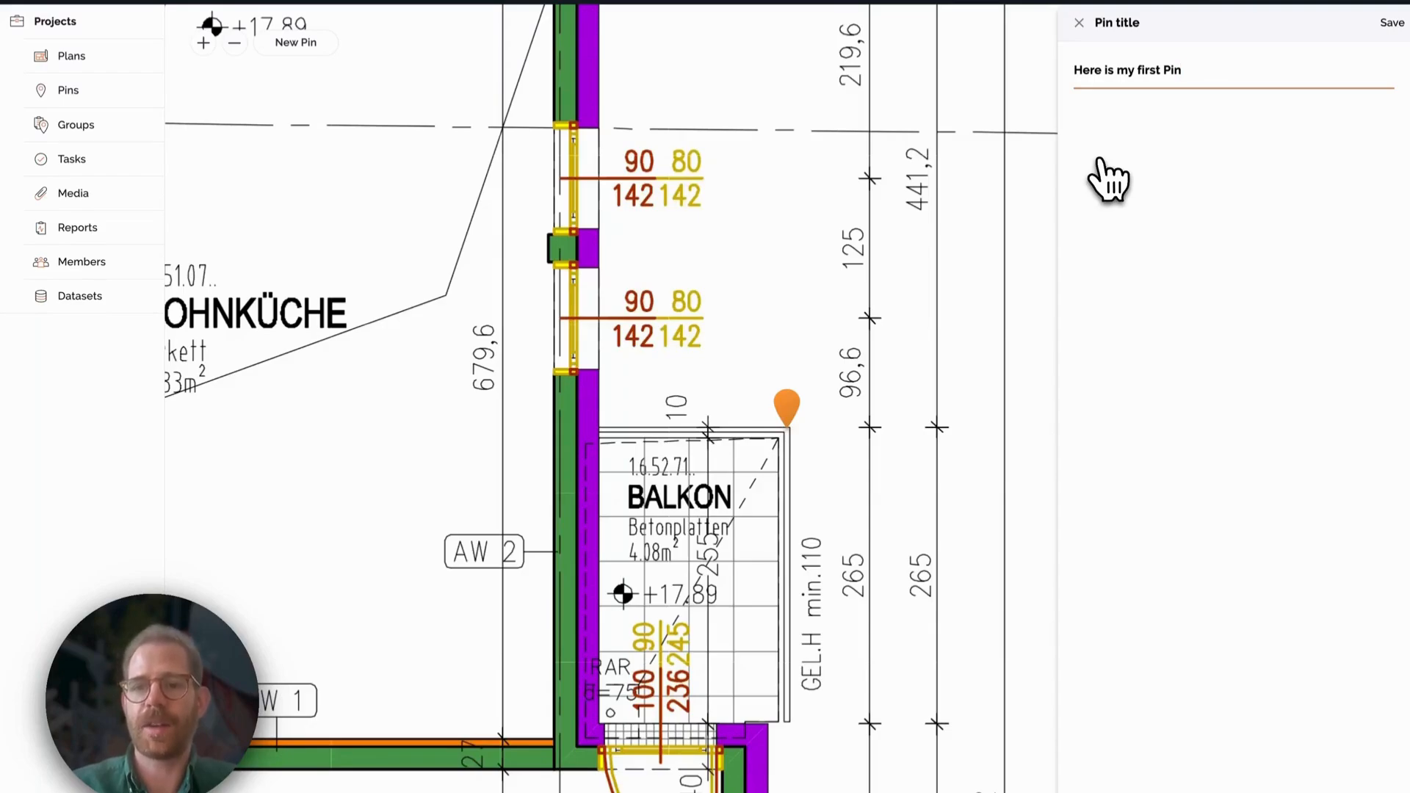
left_click(1391, 23)
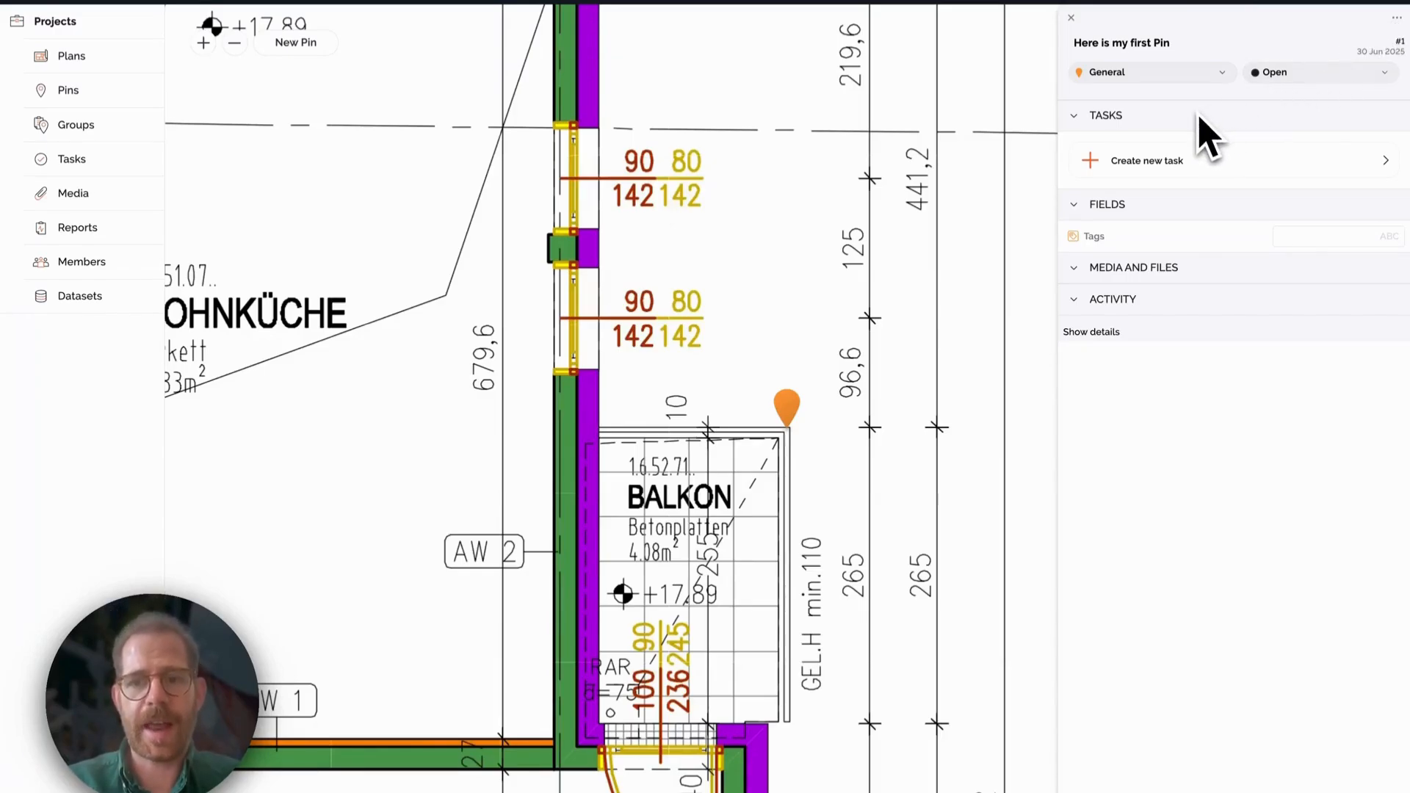
left_click(1131, 77)
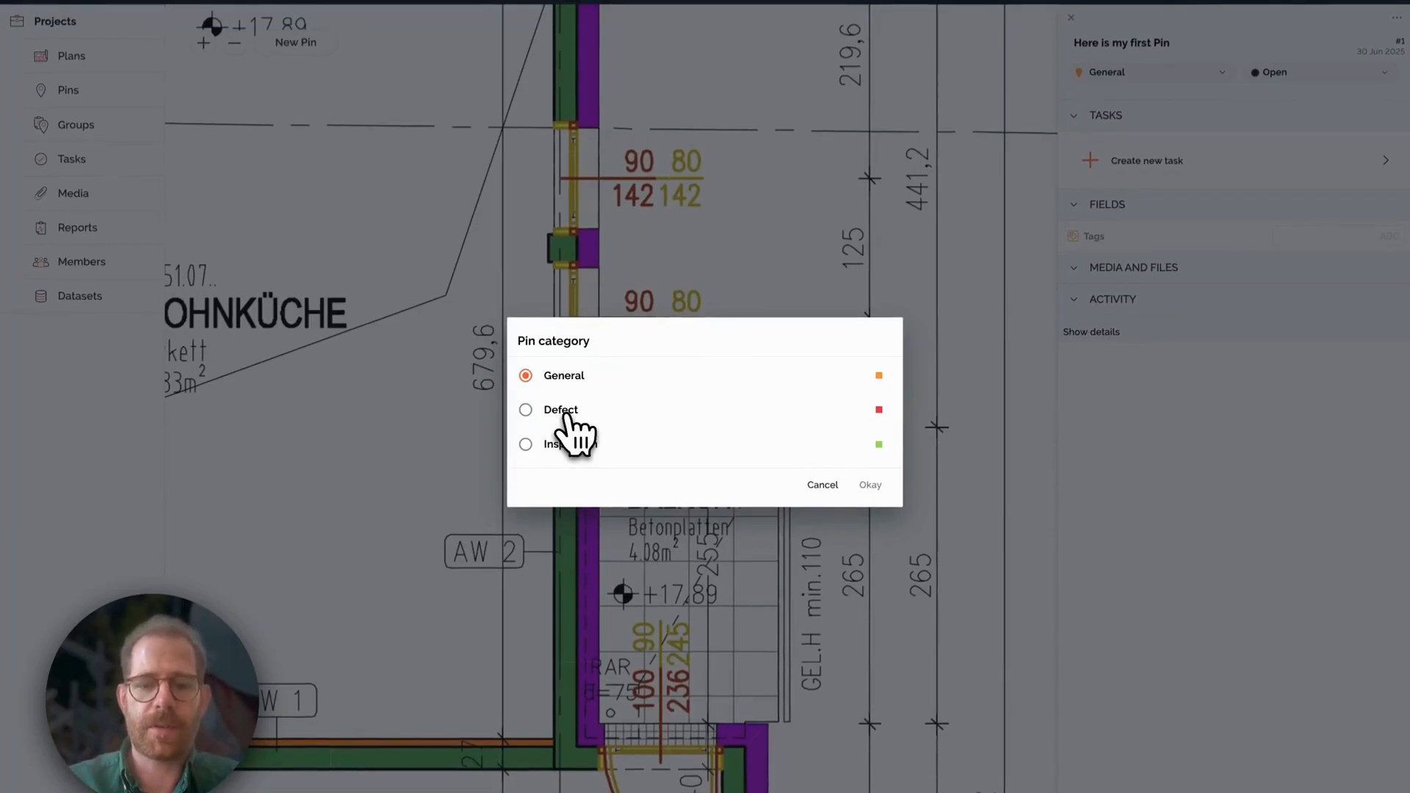
left_click(564, 411)
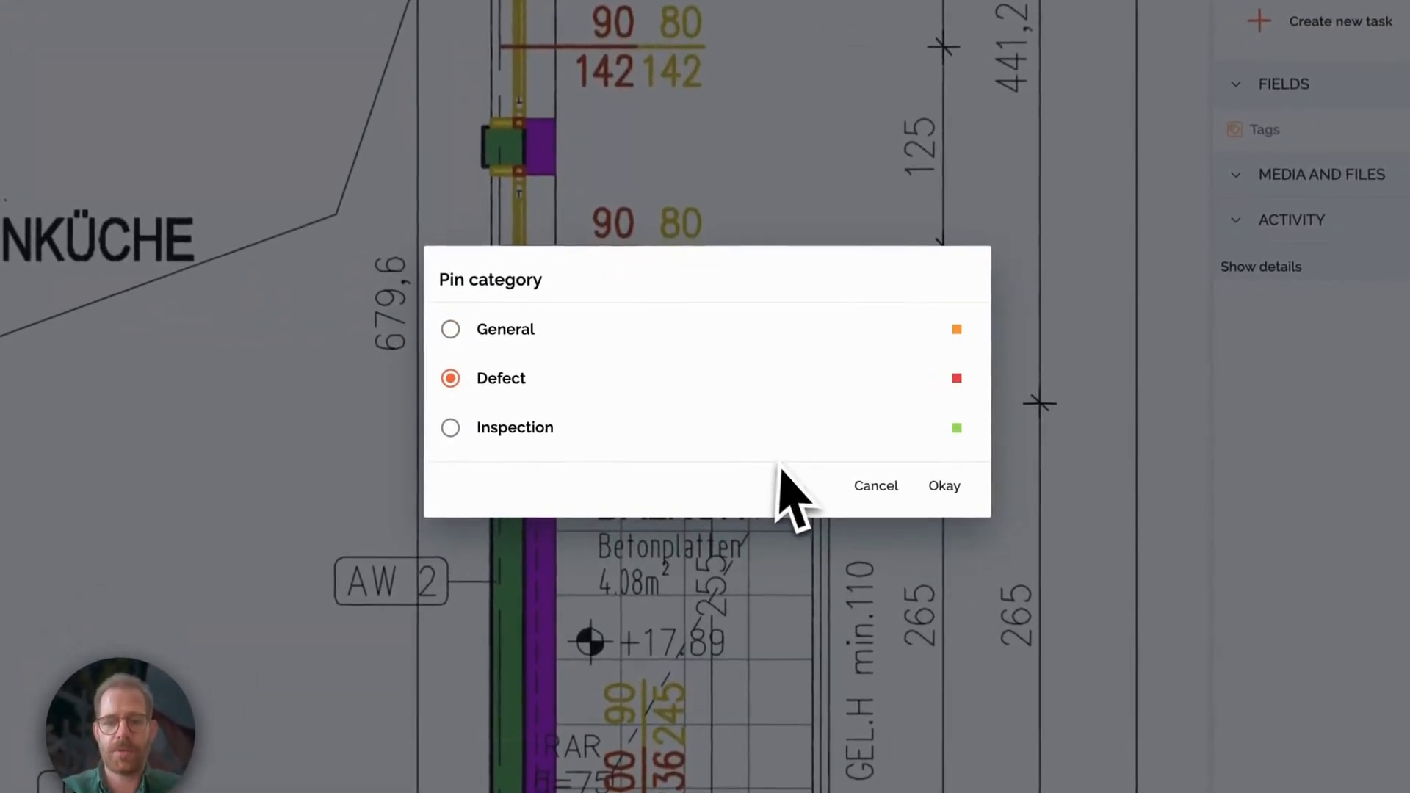
left_click(945, 488)
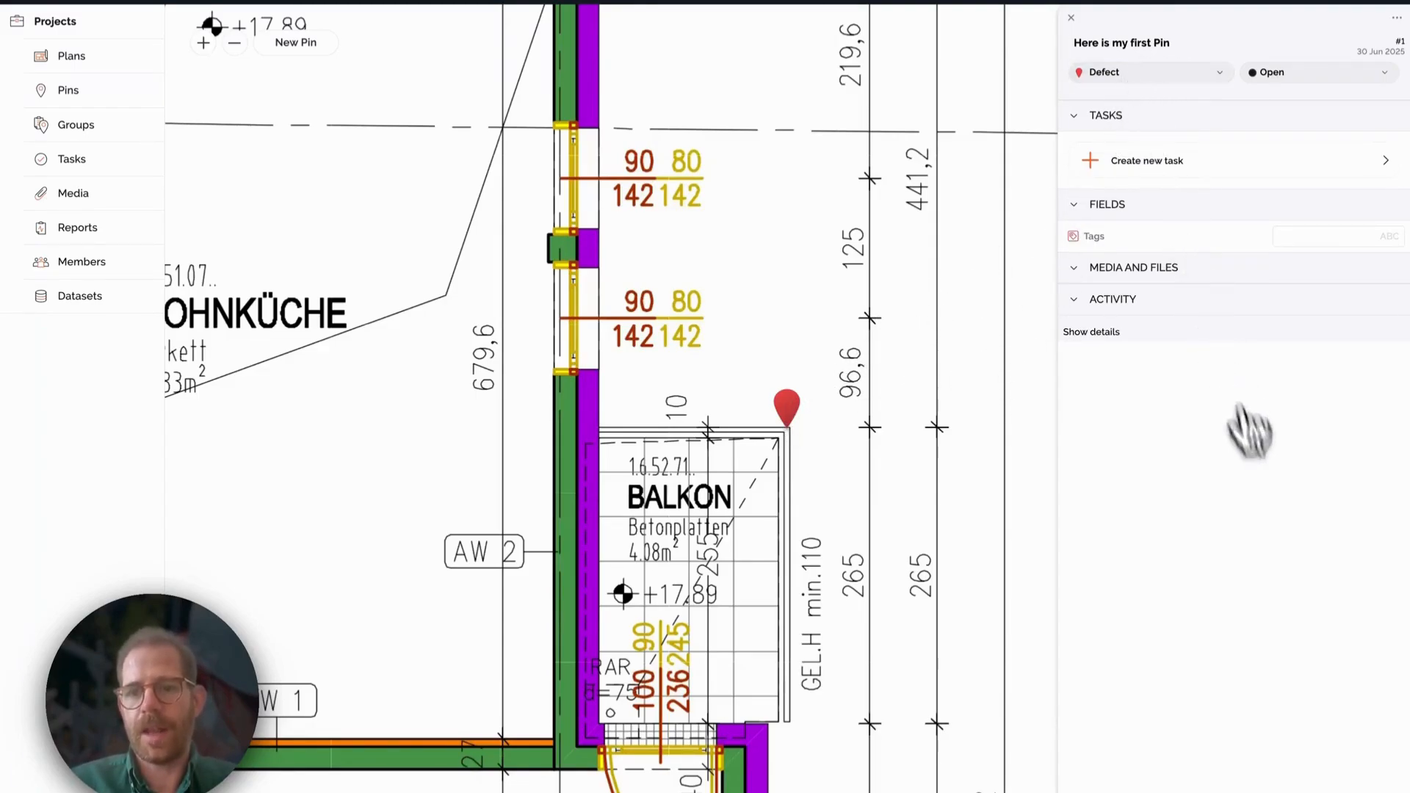
Step: Attach the photo docutools_Baustelle_Objekte_003.jpg from the Baumängel folder to the pin and save it
left_click(1383, 788)
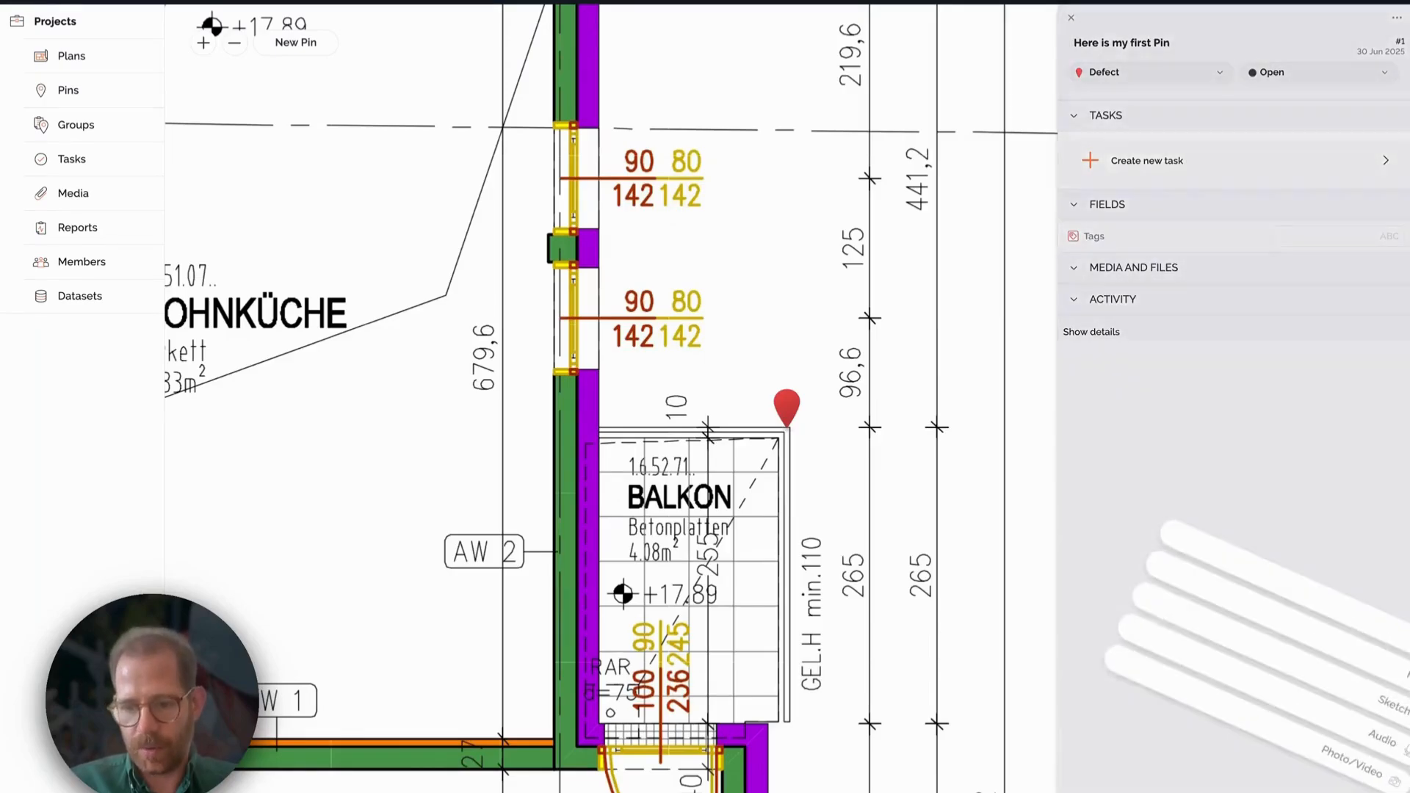
left_click(1336, 787)
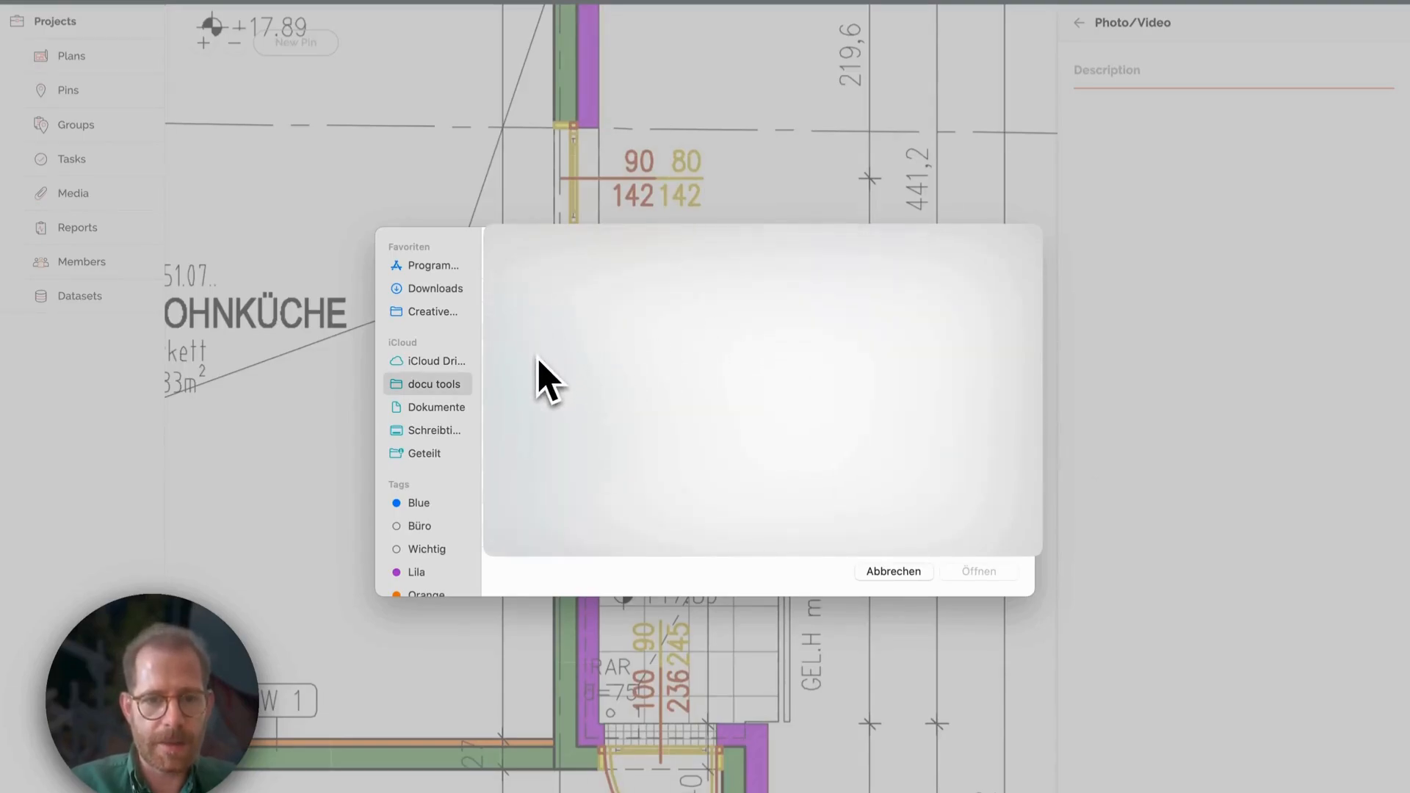
double_click(564, 333)
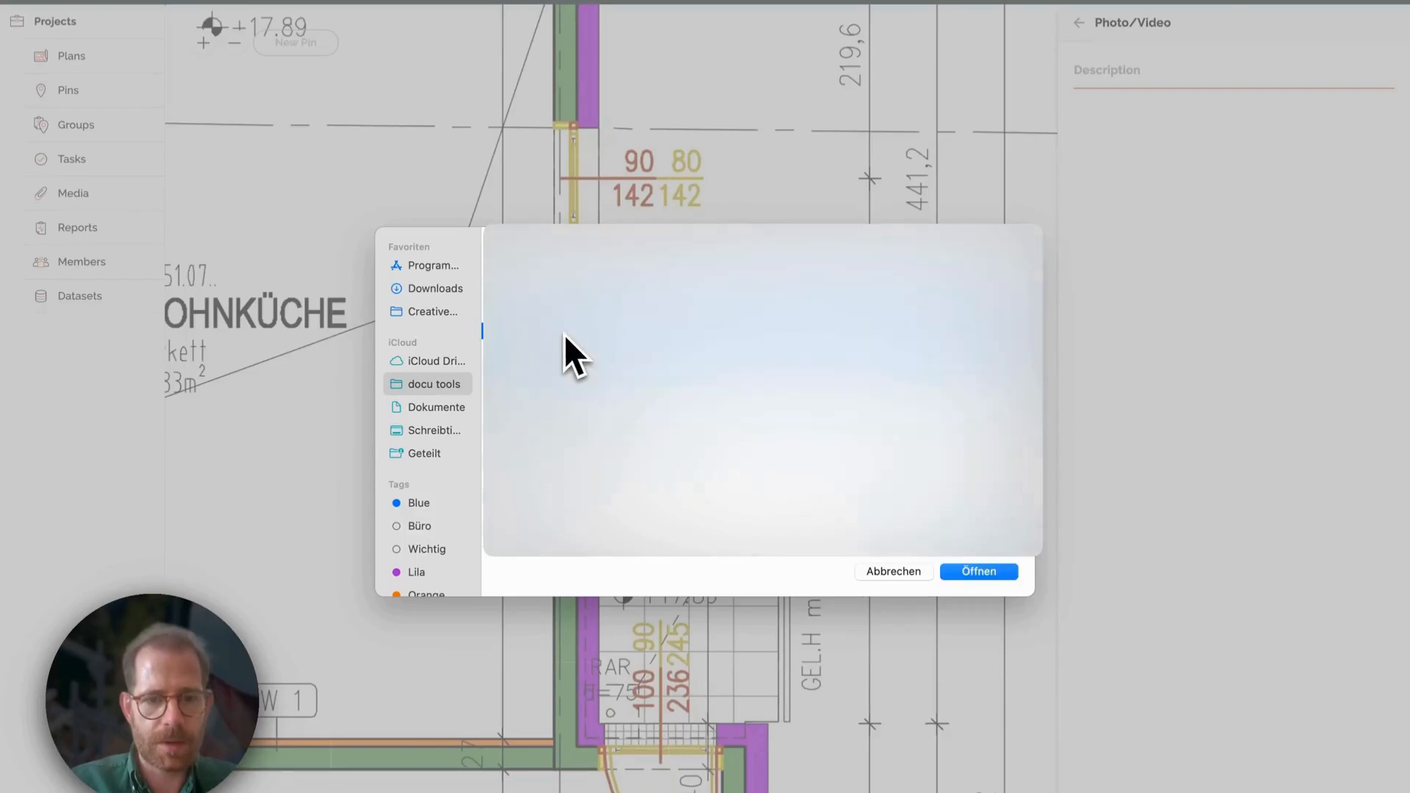
left_click(563, 331)
key("shift+Down")
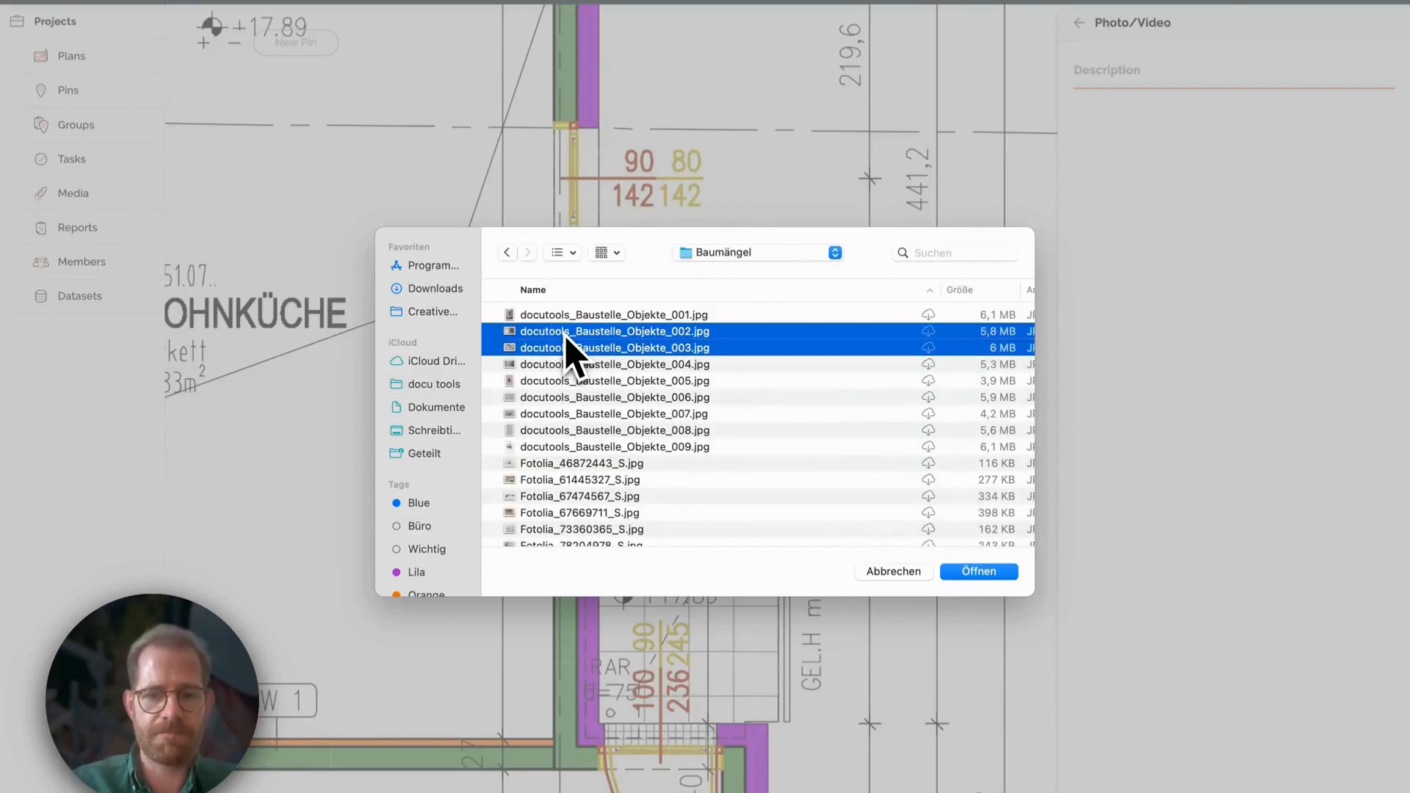
key("Down")
key("Up")
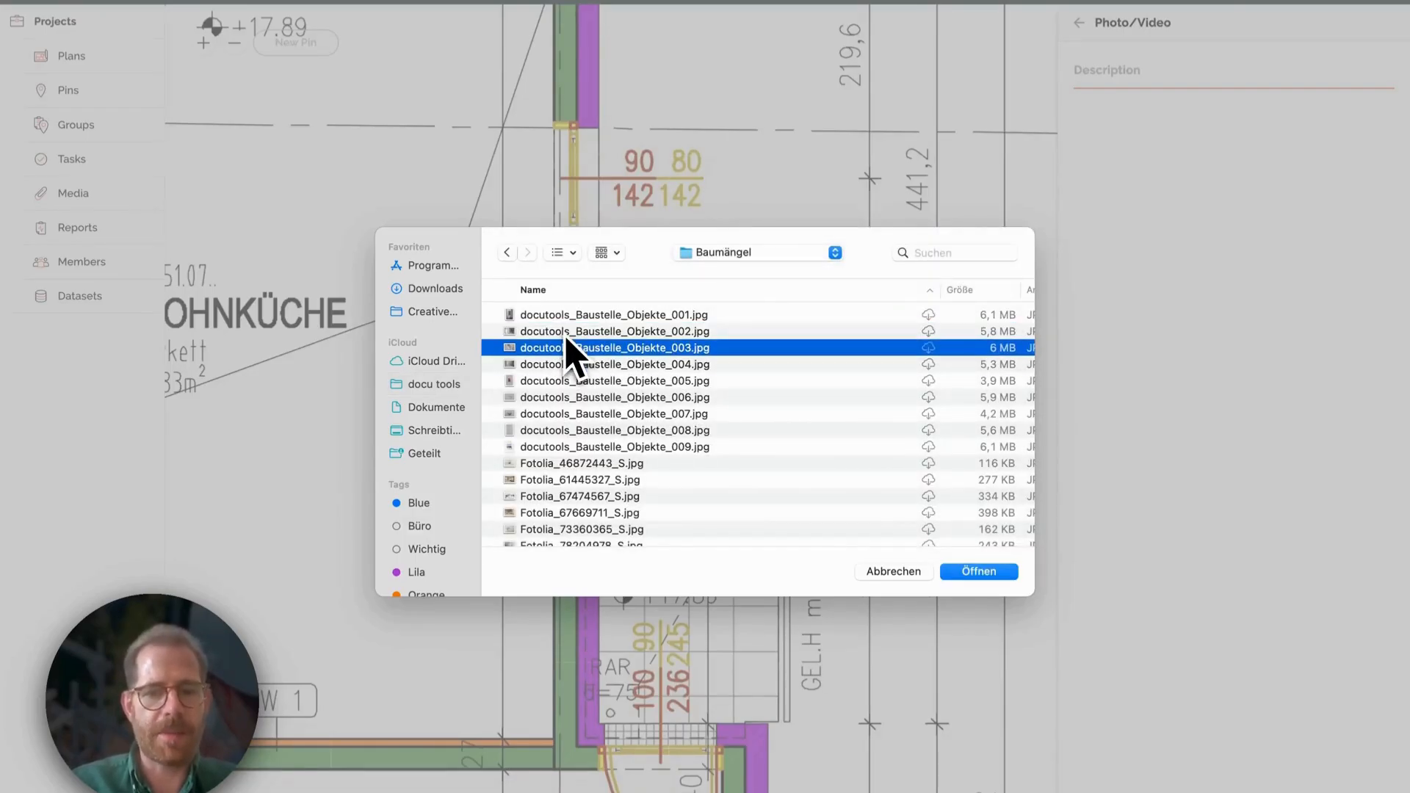
key("Return")
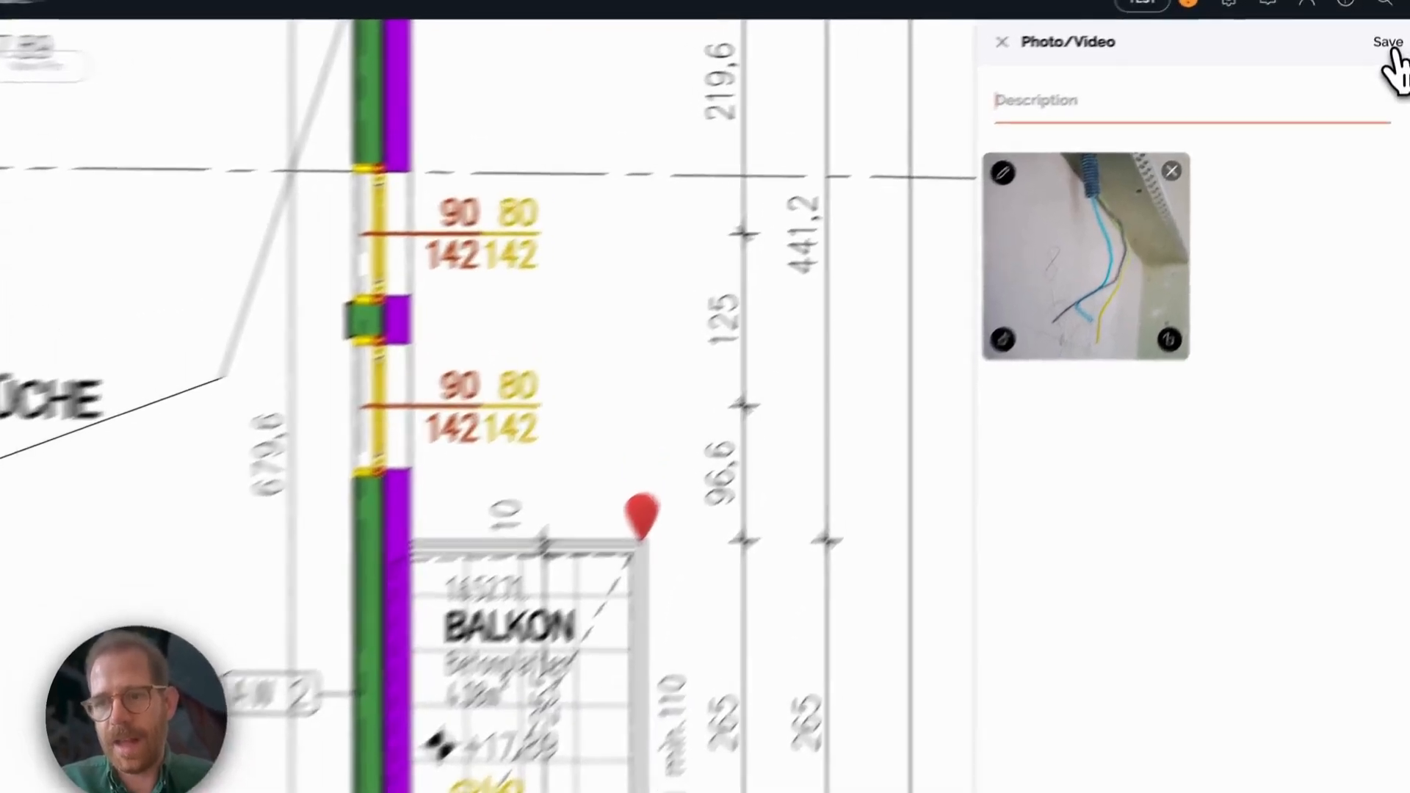
left_click(1392, 24)
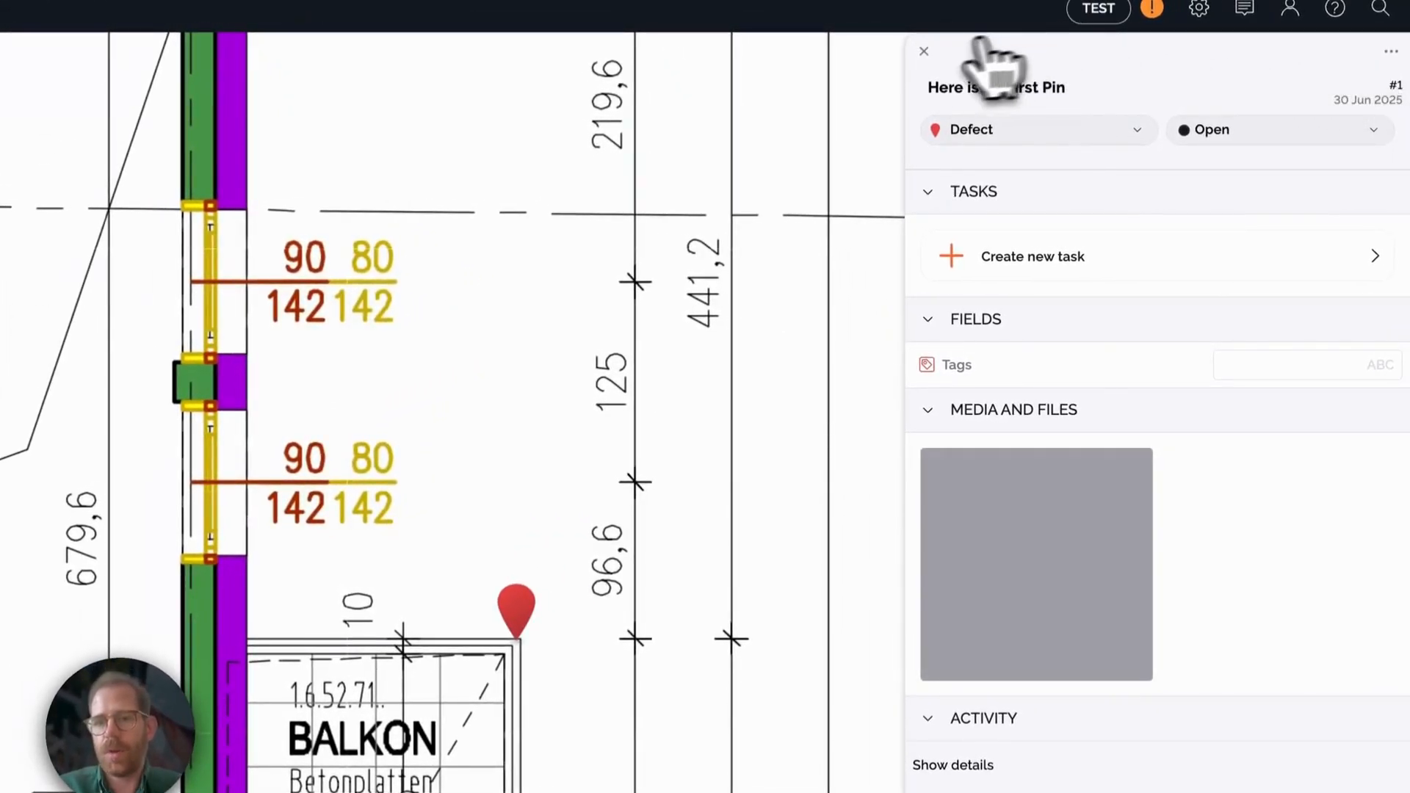
Step: Close the pin's details and reopen the defect pin from the plan to review its contents
left_click(923, 52)
scroll(585, 617, "down", 5)
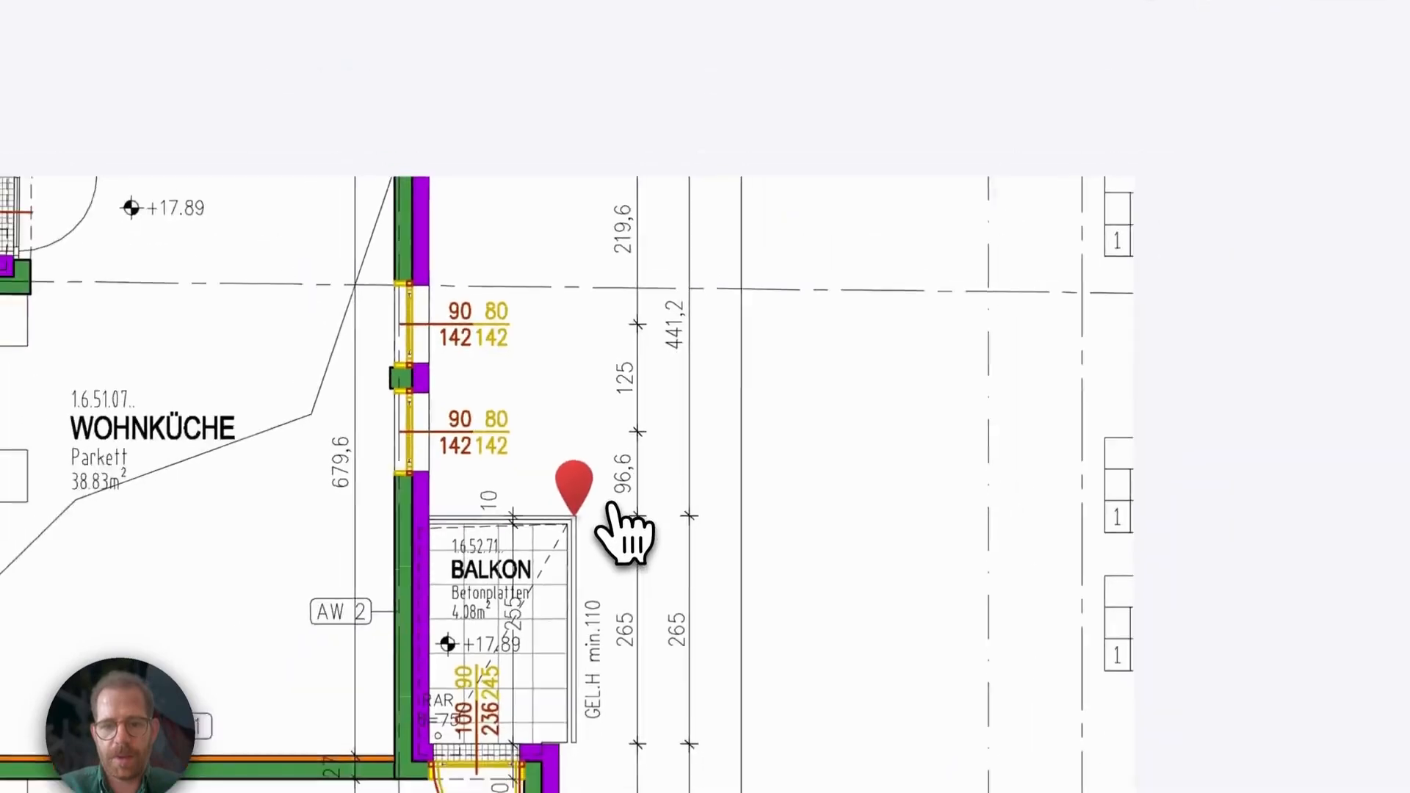
scroll(611, 502, "down", 3)
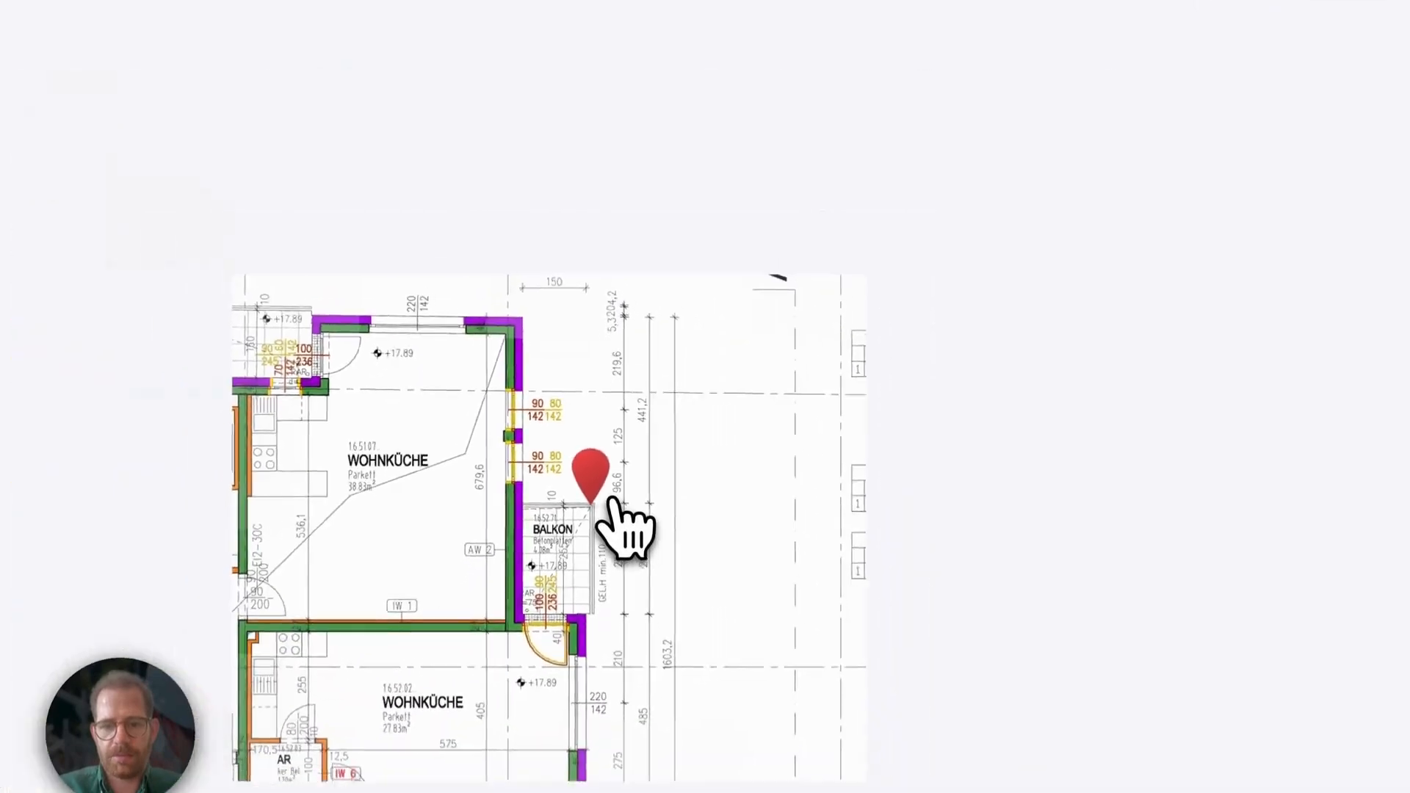
left_click(596, 485)
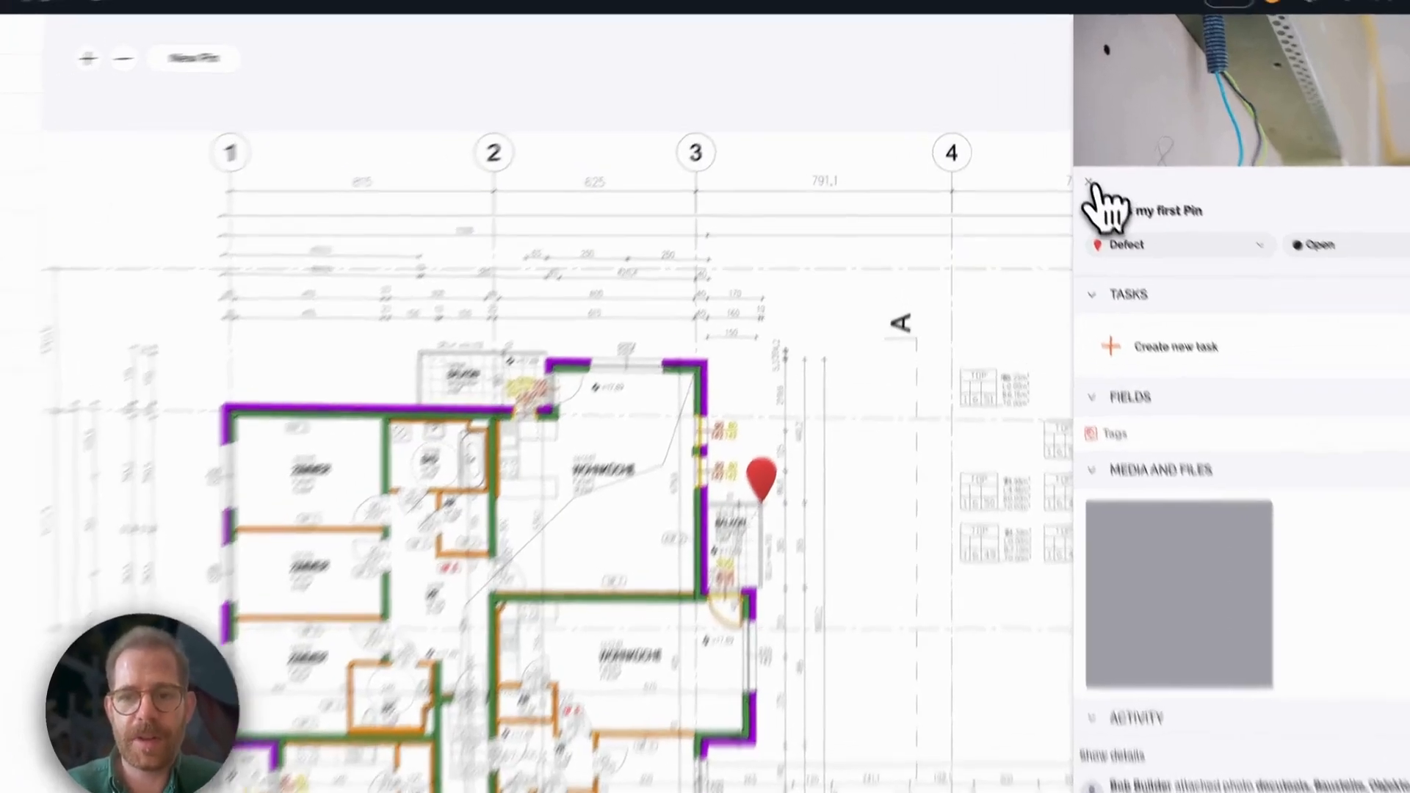
Step: Close the pin's details, open the project's pin list and filter it to pins whose category is Defect
left_click(1070, 149)
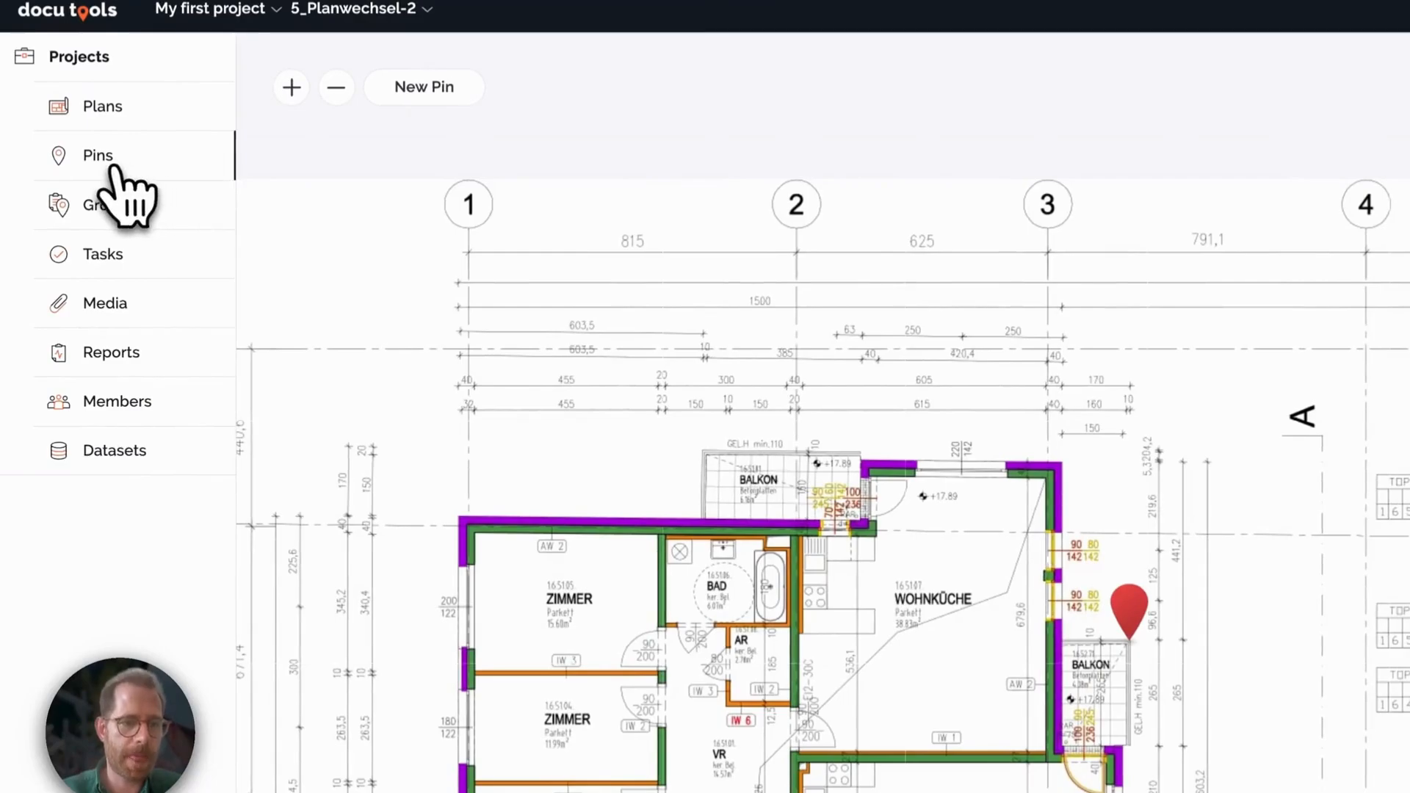
left_click(110, 158)
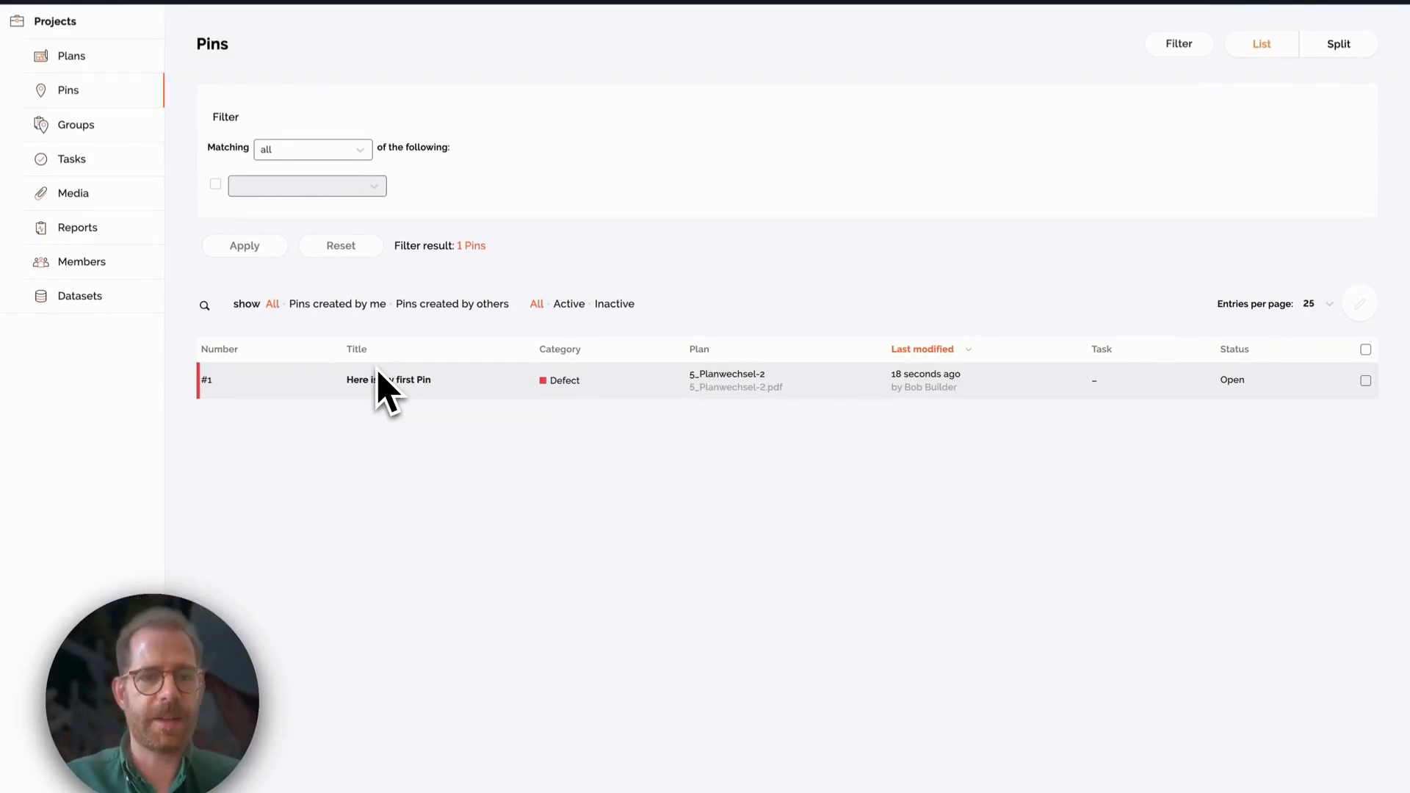
left_click(371, 185)
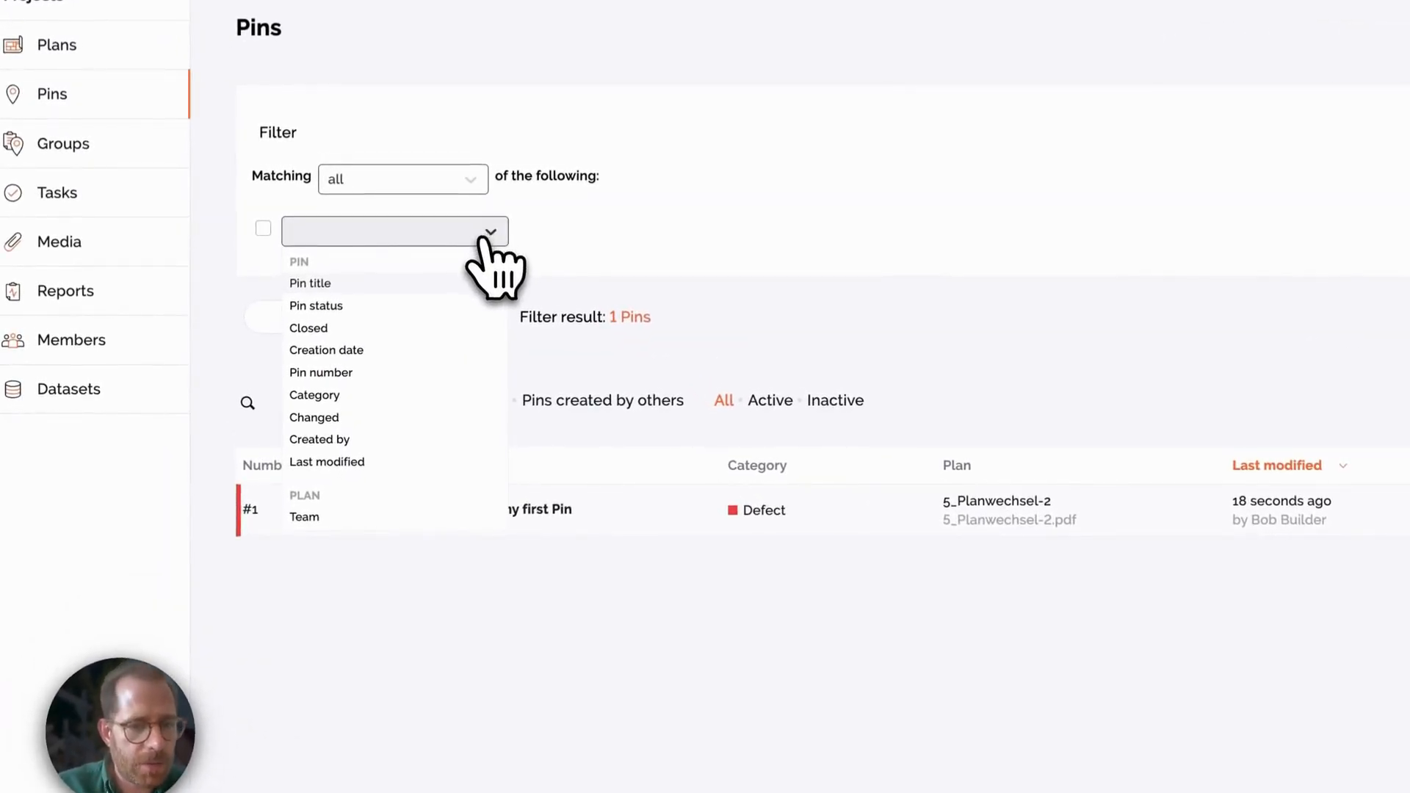
left_click(385, 397)
left_click(746, 224)
left_click(723, 279)
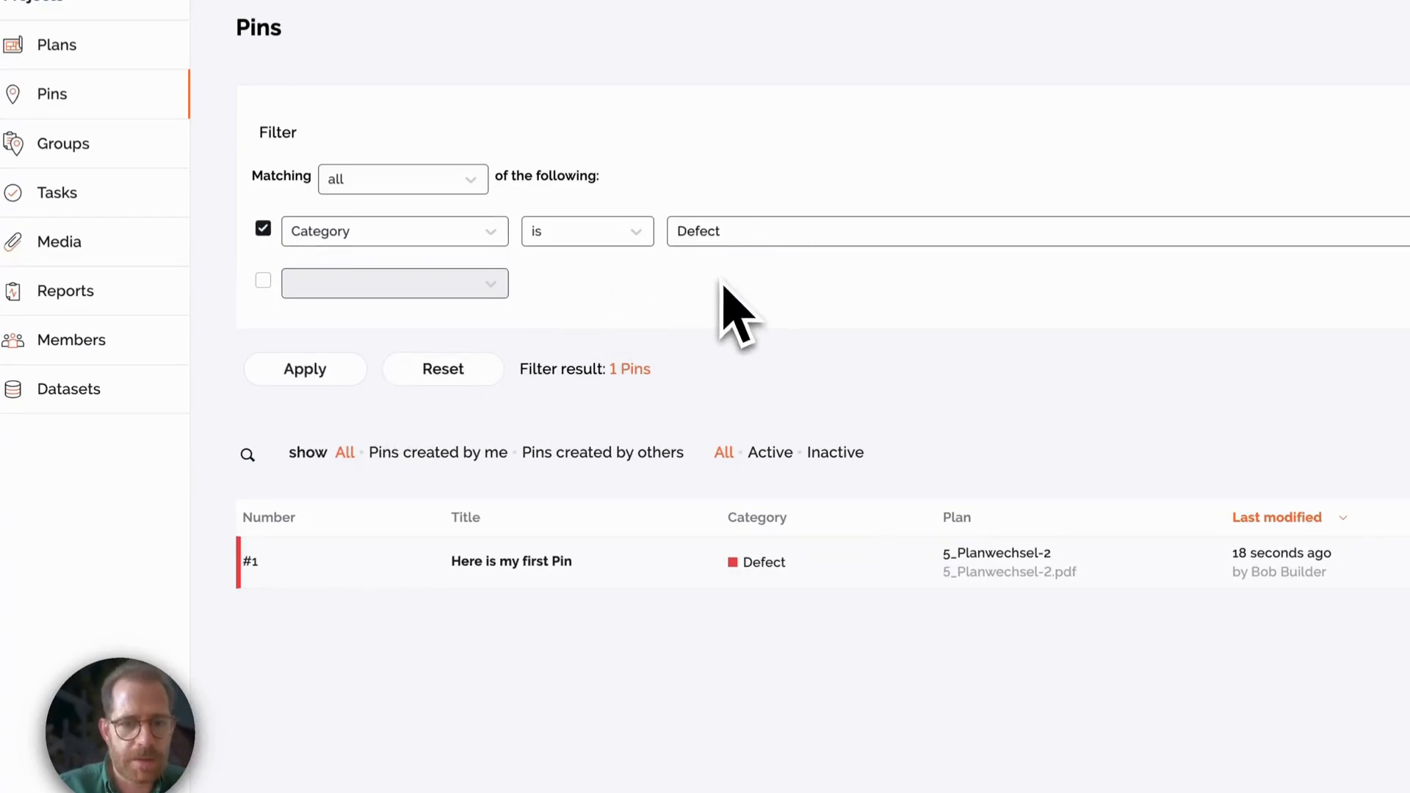
left_click(328, 367)
Step: Look through the pin, plan, task and field attributes available for a second filter condition
left_click(462, 285)
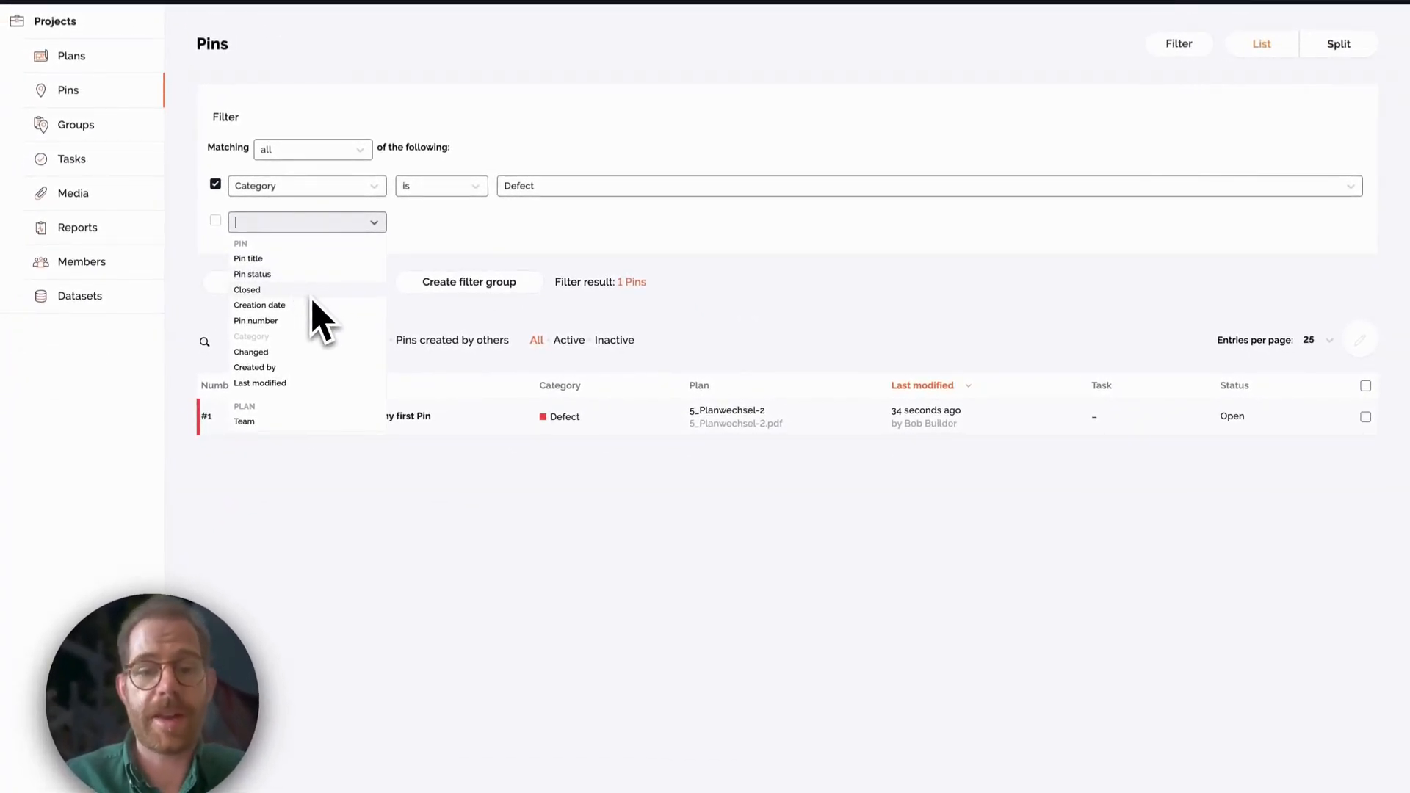
scroll(320, 308, "down", 5)
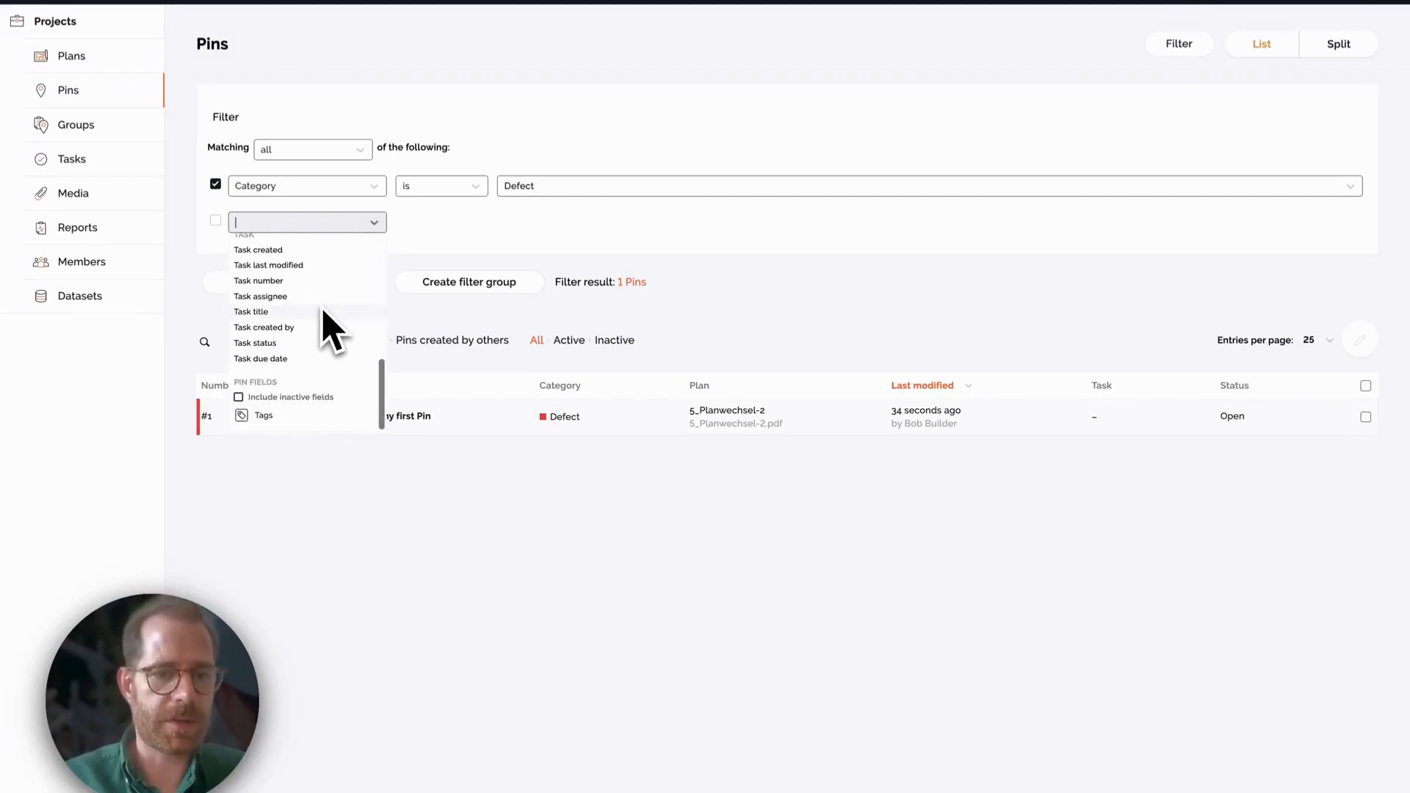
scroll(330, 323, "up", 5)
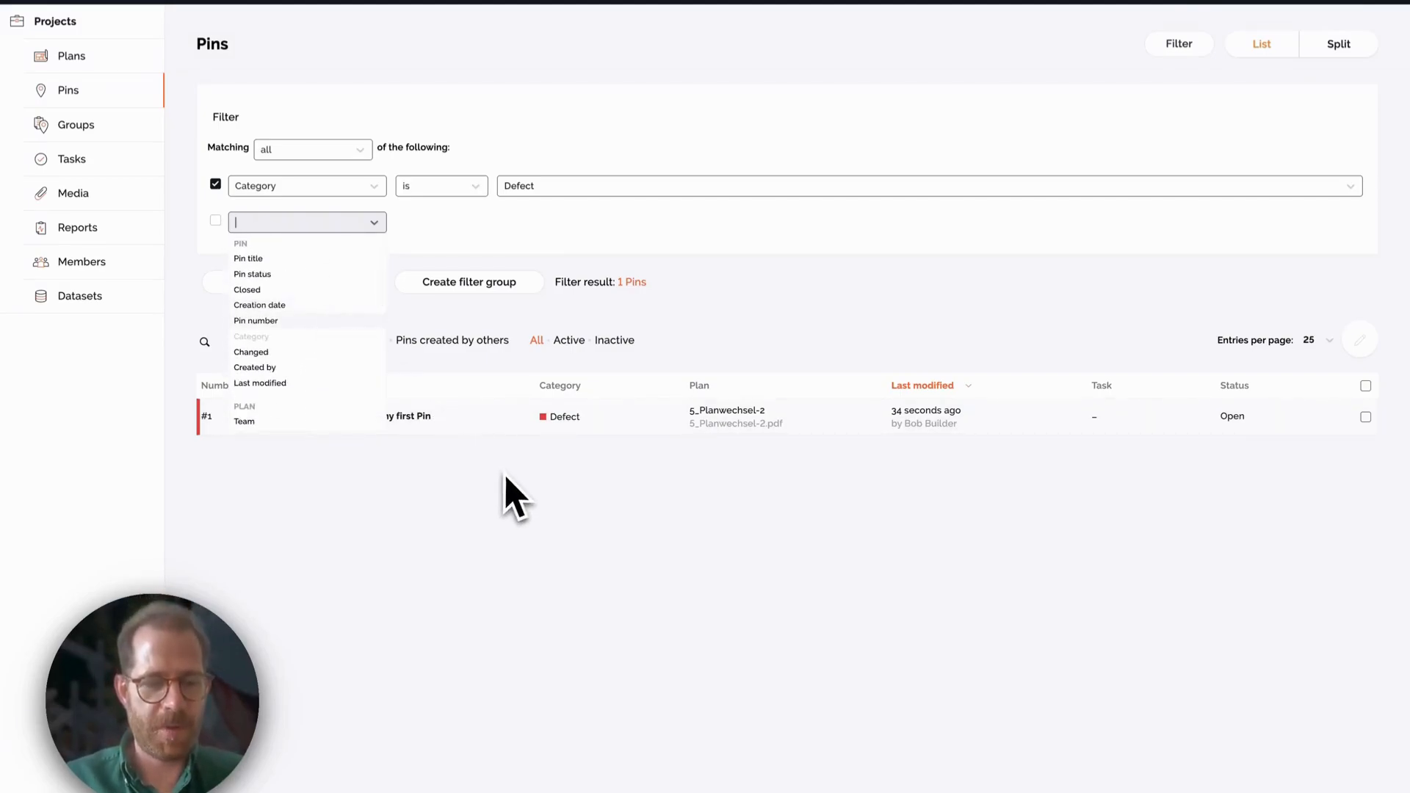
left_click(505, 477)
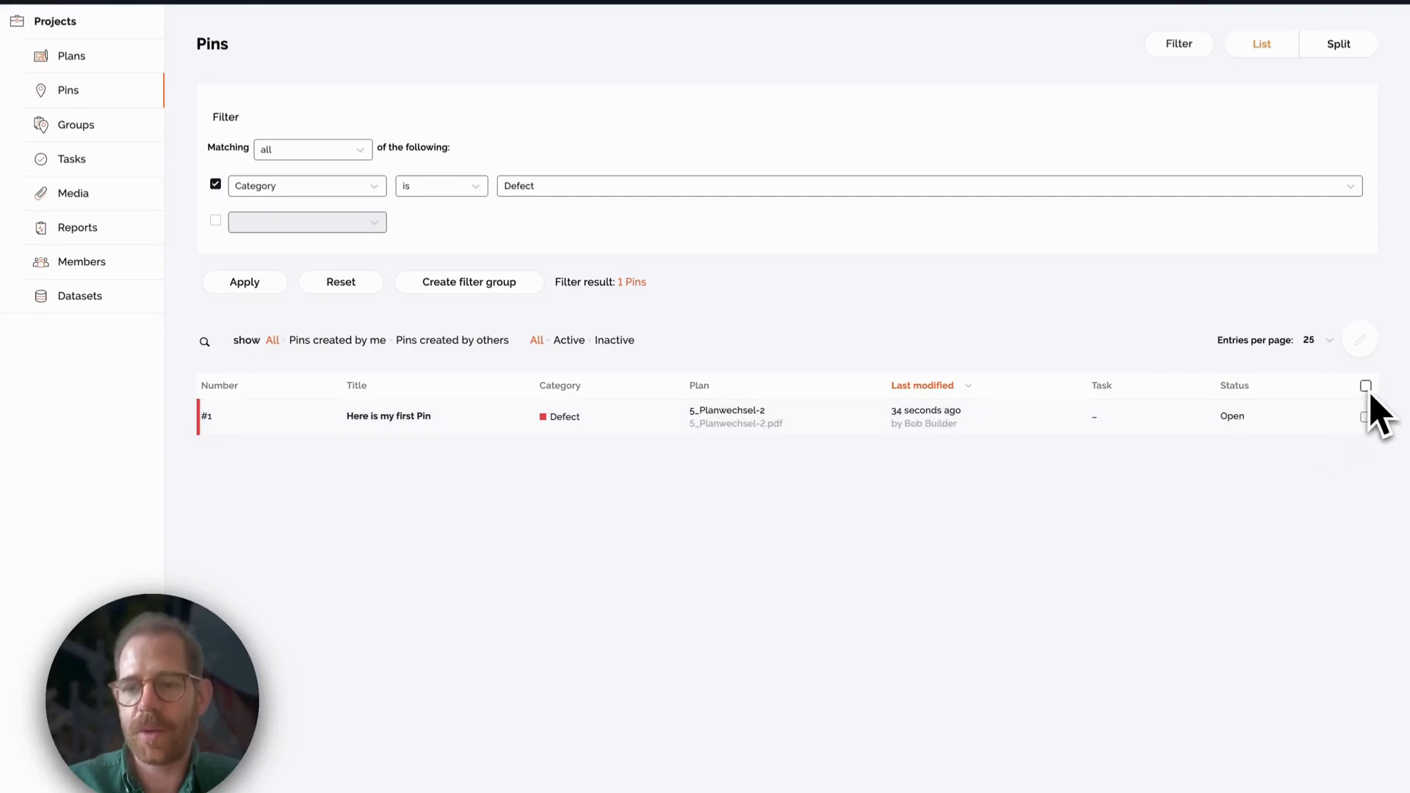
Step: Select all pins in the filtered list and start adding them to a new report
left_click(1366, 386)
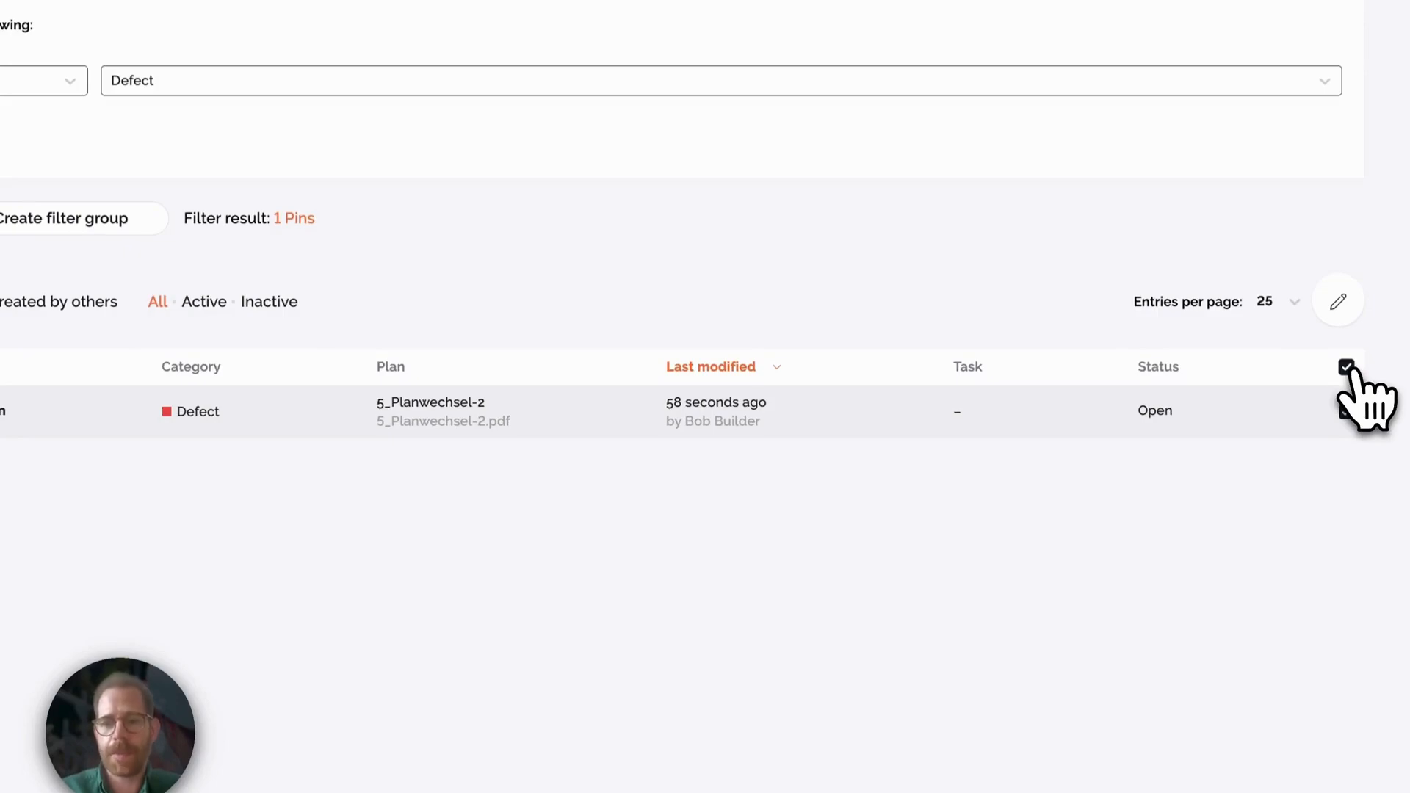
left_click(1337, 301)
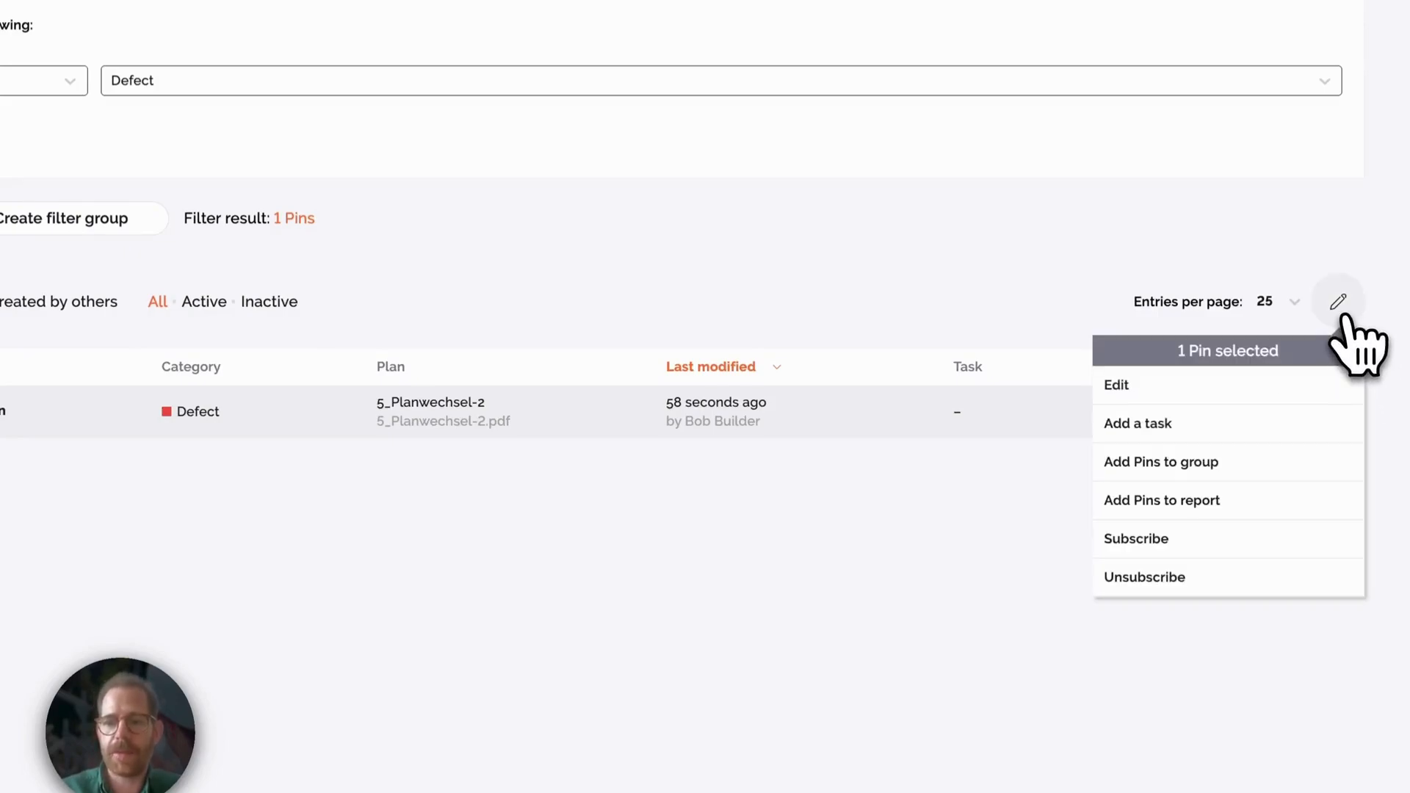
left_click(1197, 501)
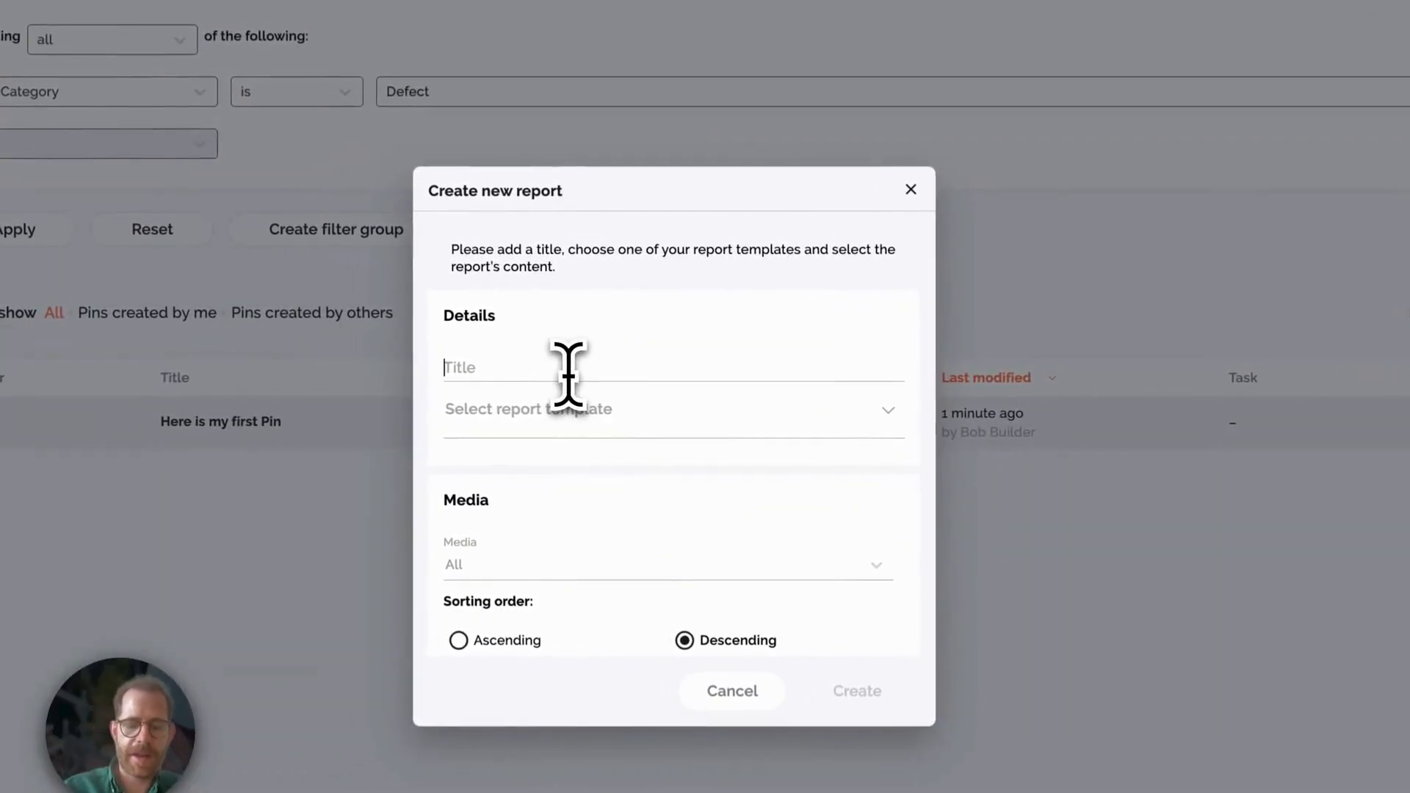
Step: Create the report titled "My first report" from the Defect report template and leave it generating for later viewing
type("My first repost")
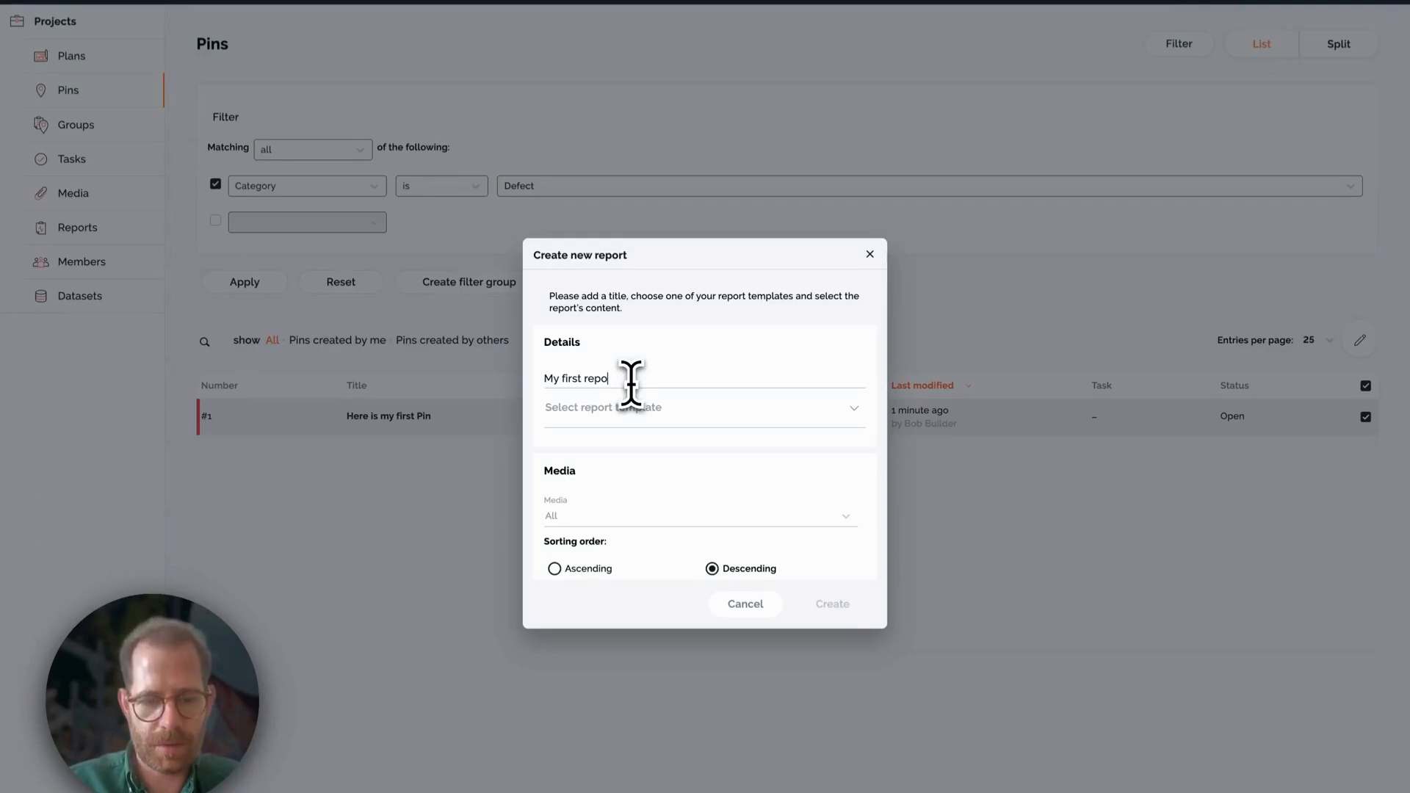
left_click(620, 409)
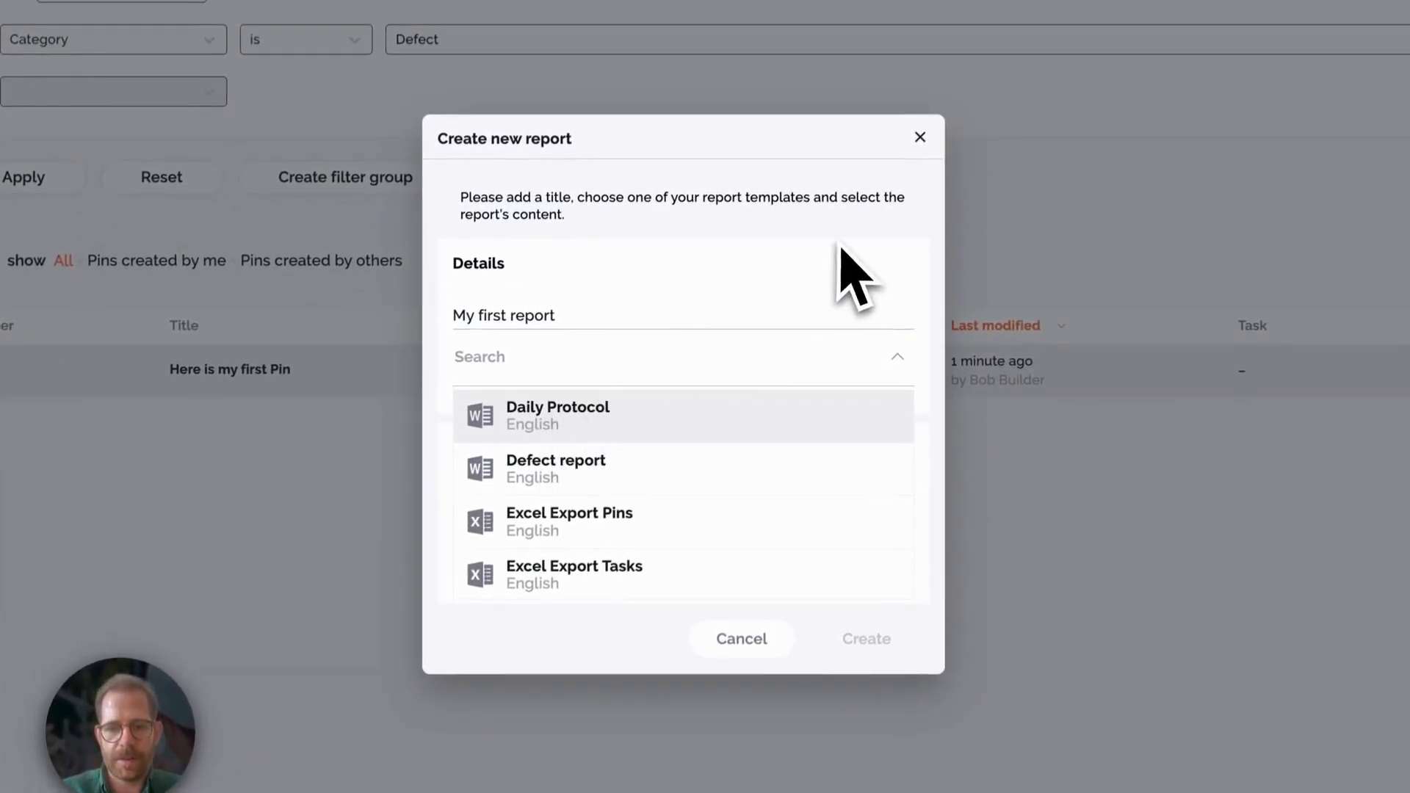
left_click(603, 464)
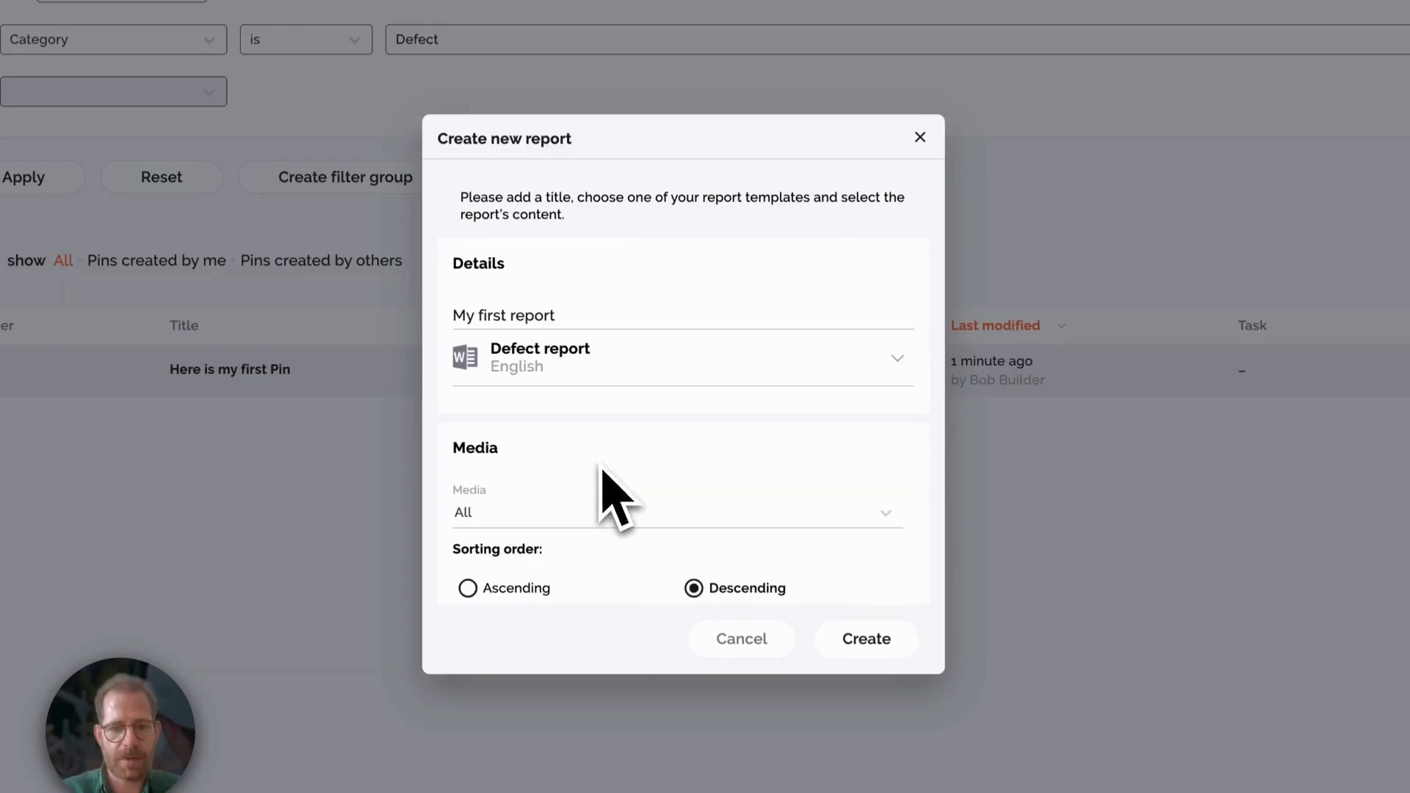
left_click(870, 637)
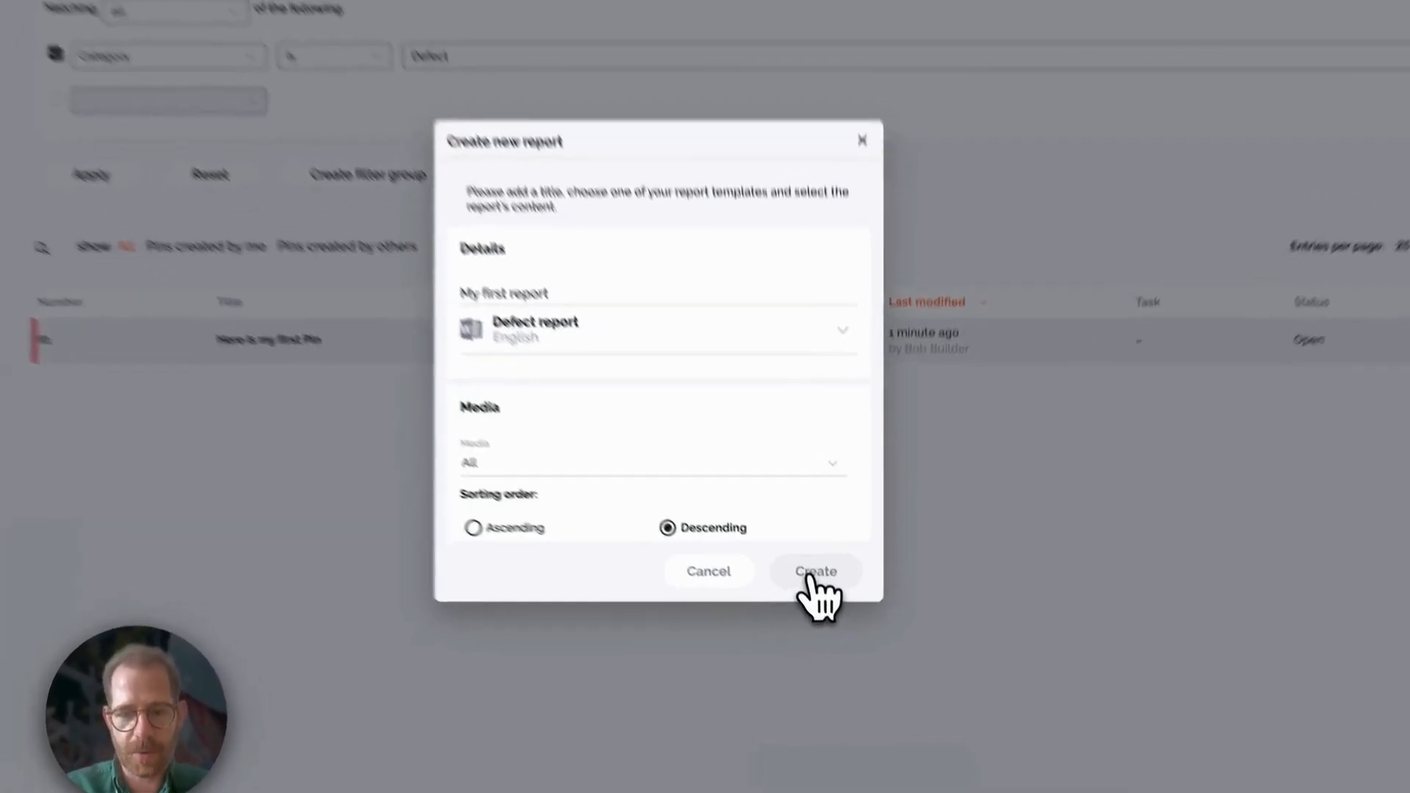
left_click(834, 604)
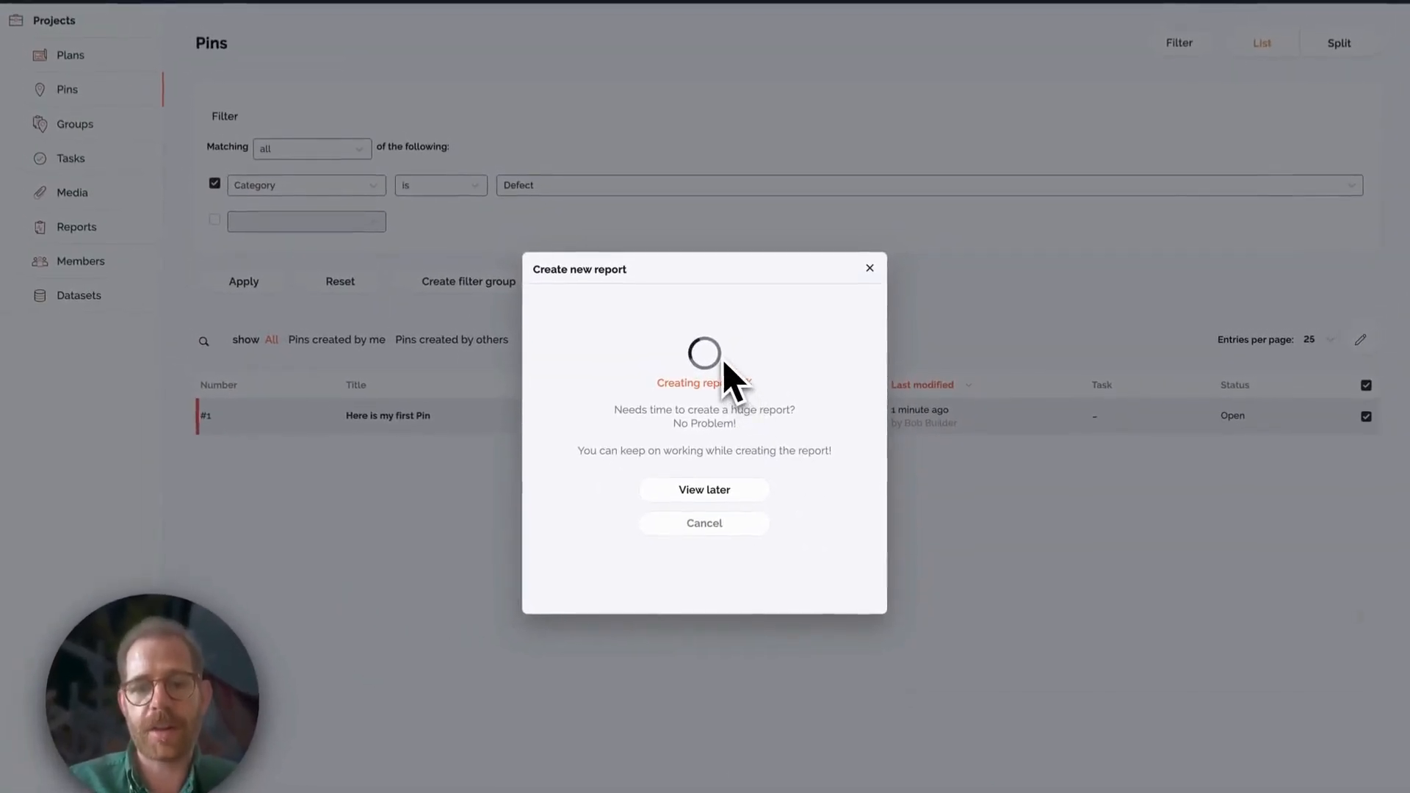
left_click(716, 491)
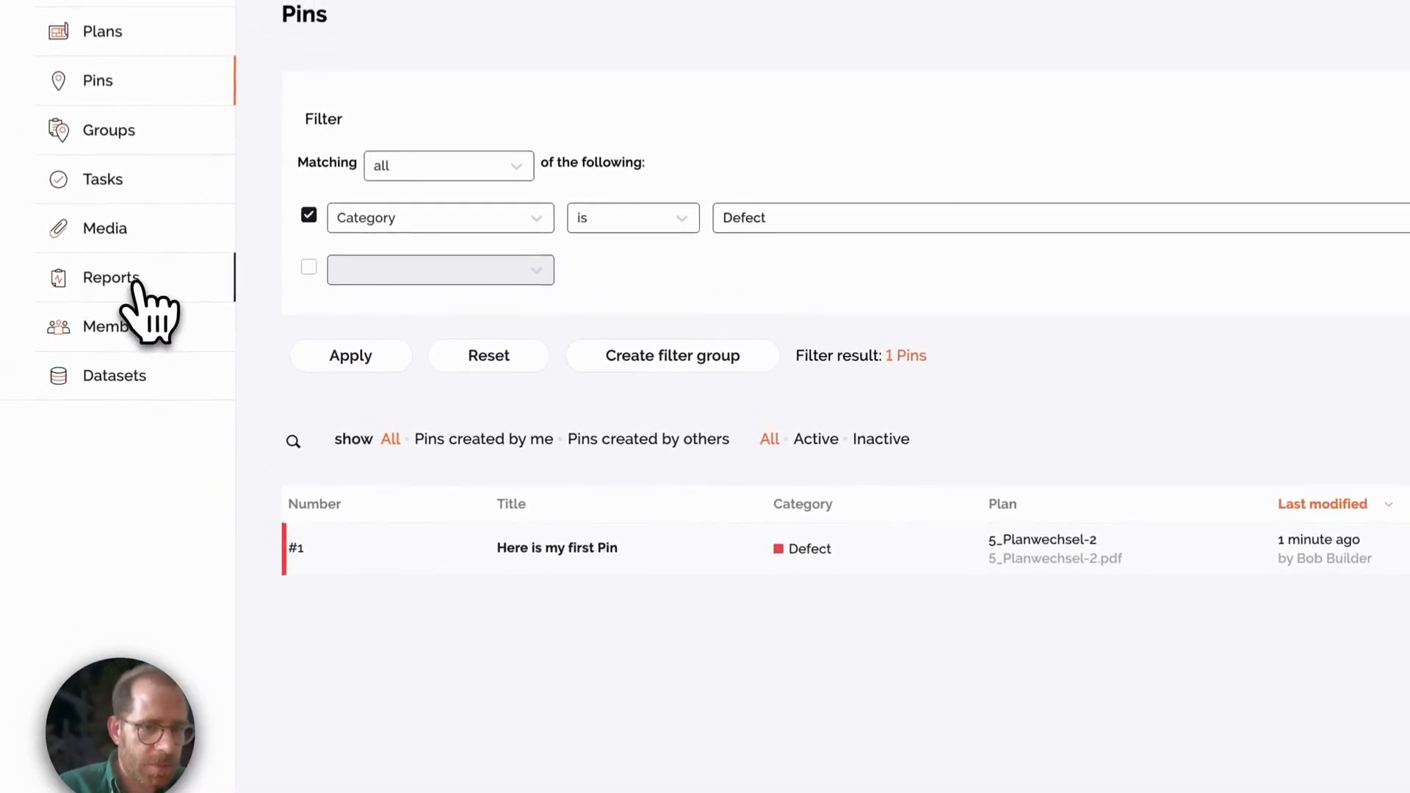
Step: Open the preview of "My first report" from the project's reports, read through its pages and close it
left_click(122, 270)
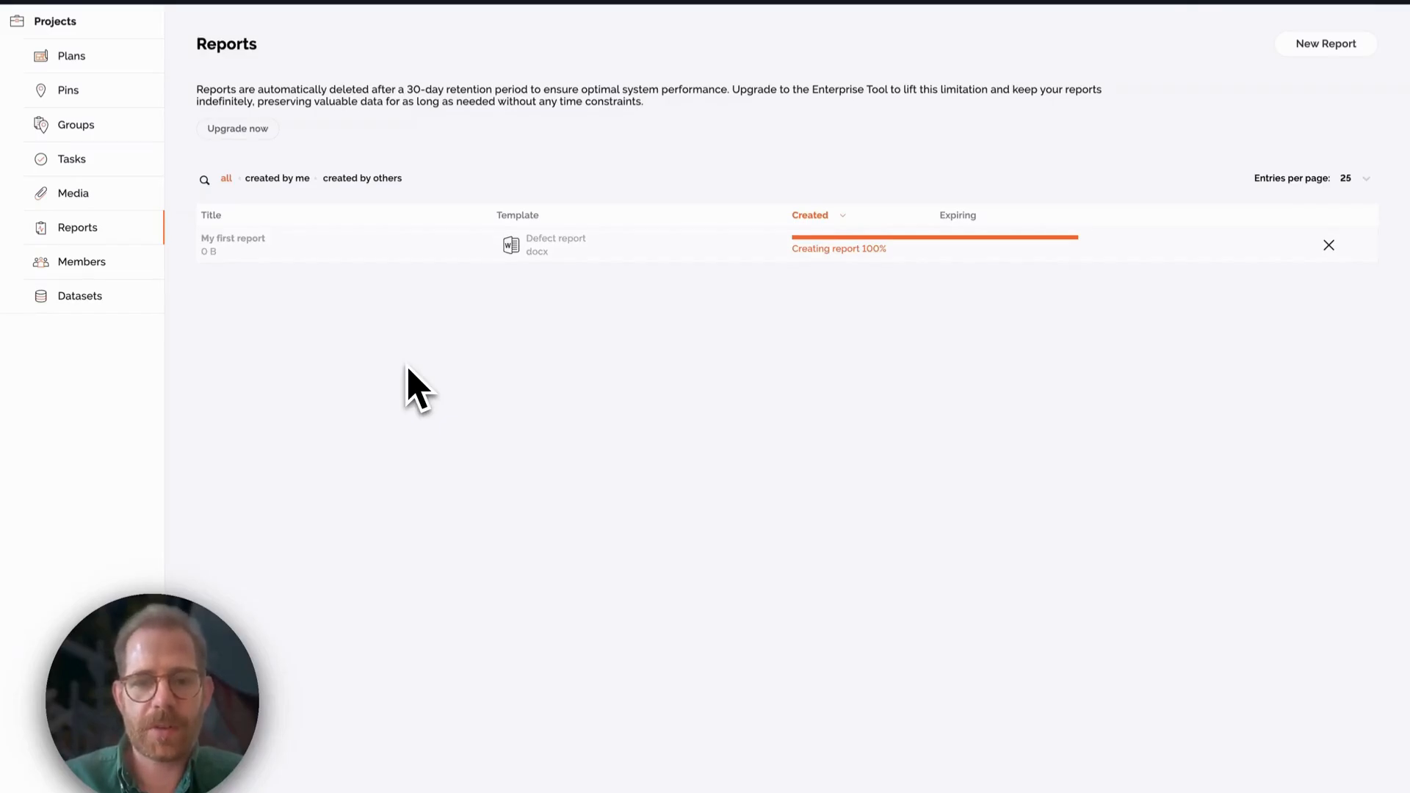
left_click(440, 250)
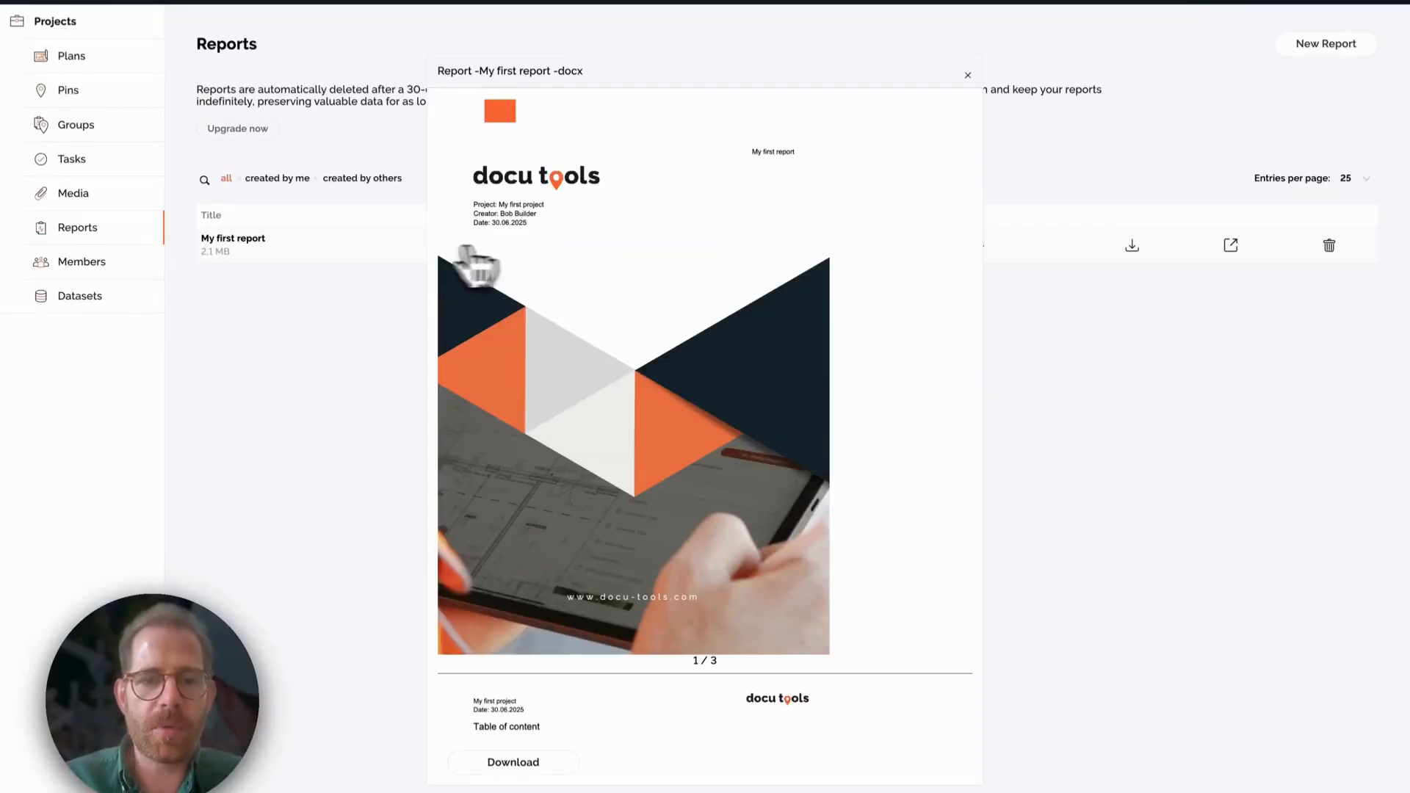
scroll(585, 265, "down", 1)
scroll(585, 264, "up", 1)
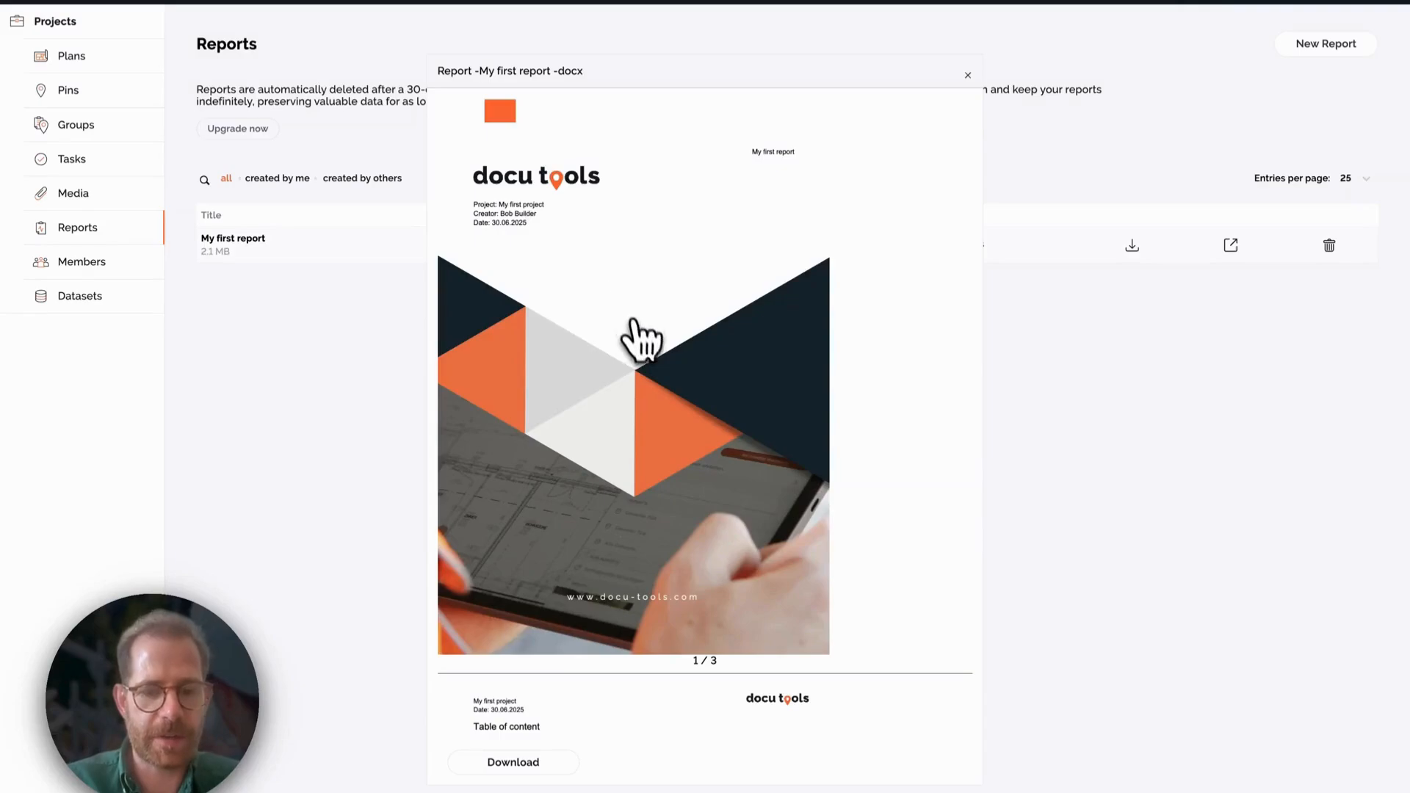
scroll(639, 334, "down", 1)
scroll(638, 348, "down", 6)
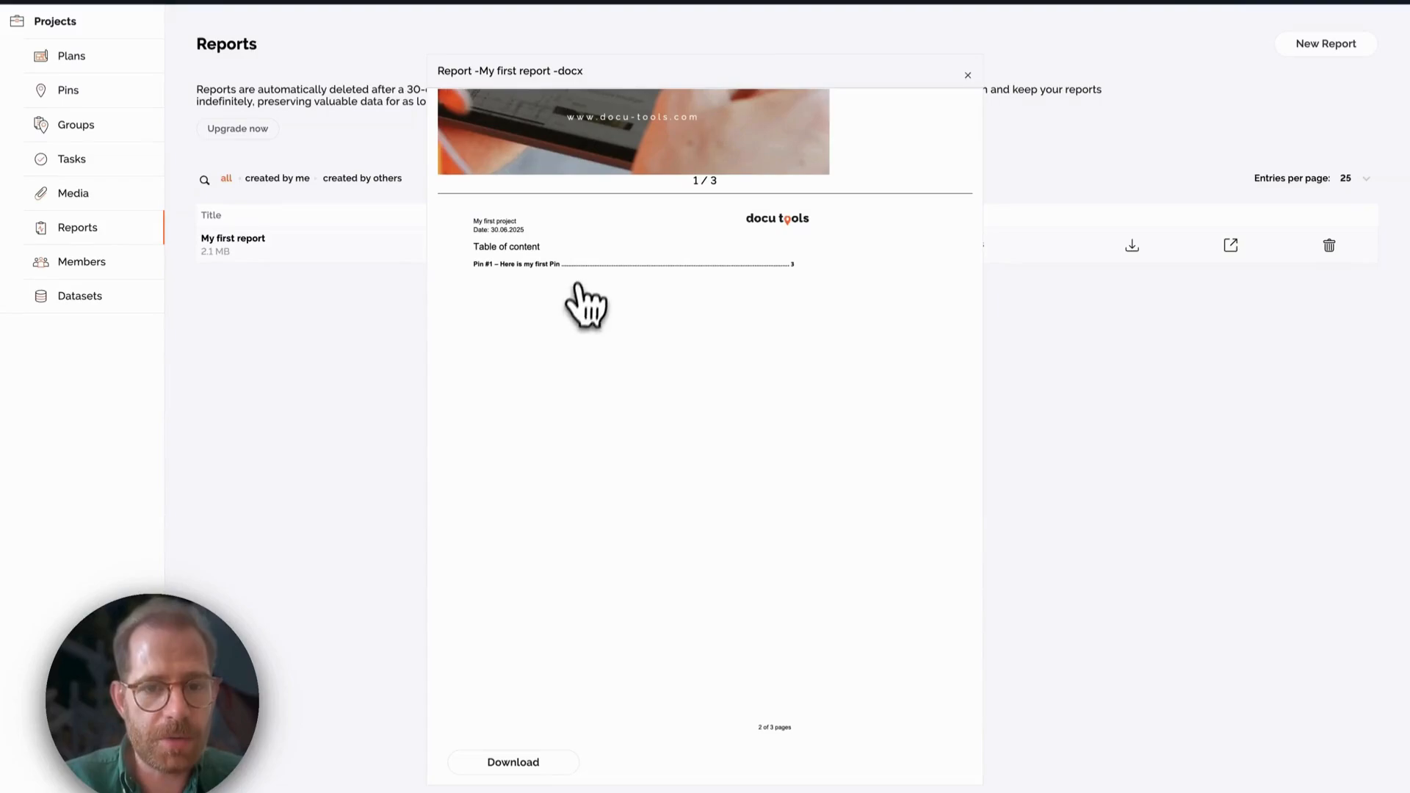
scroll(523, 282, "down", 7)
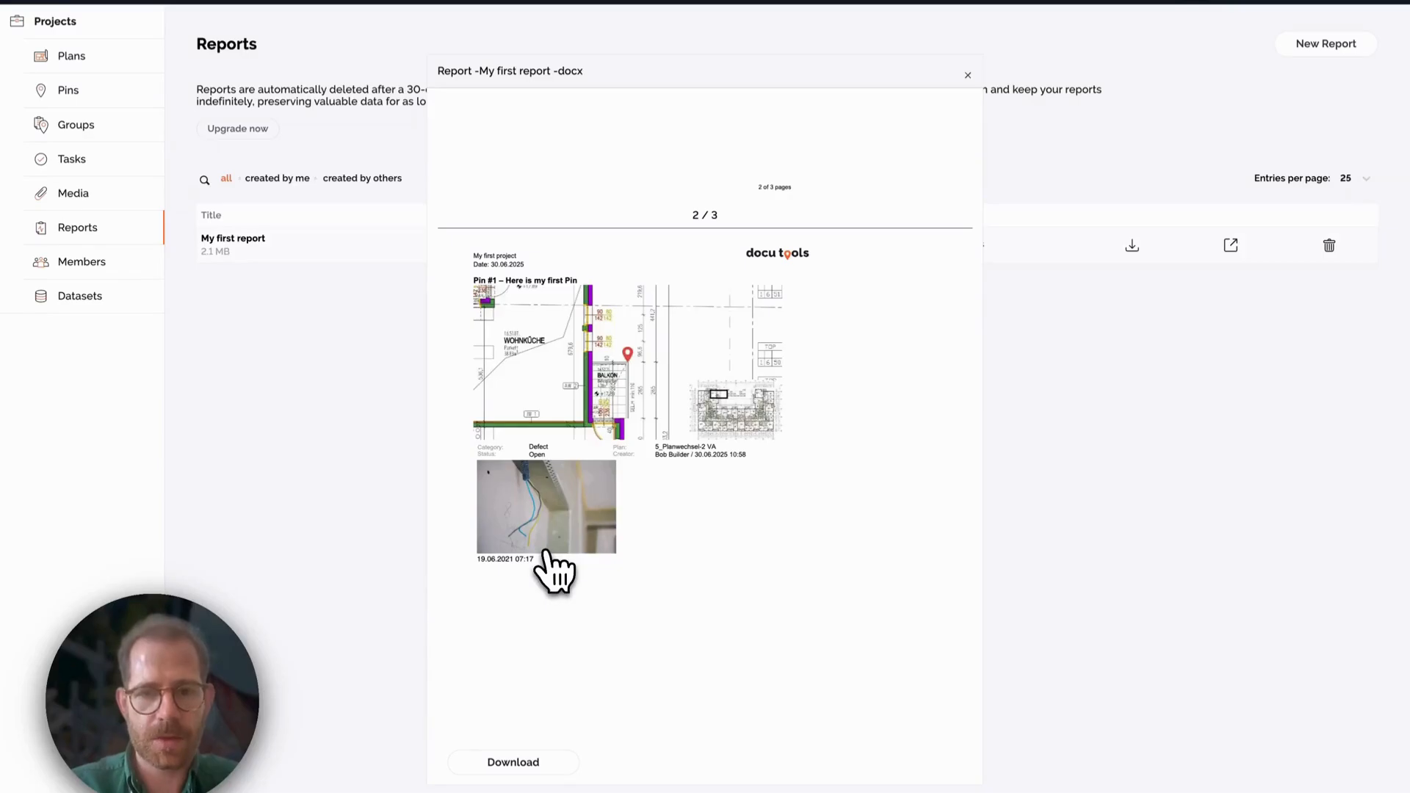
left_click(968, 75)
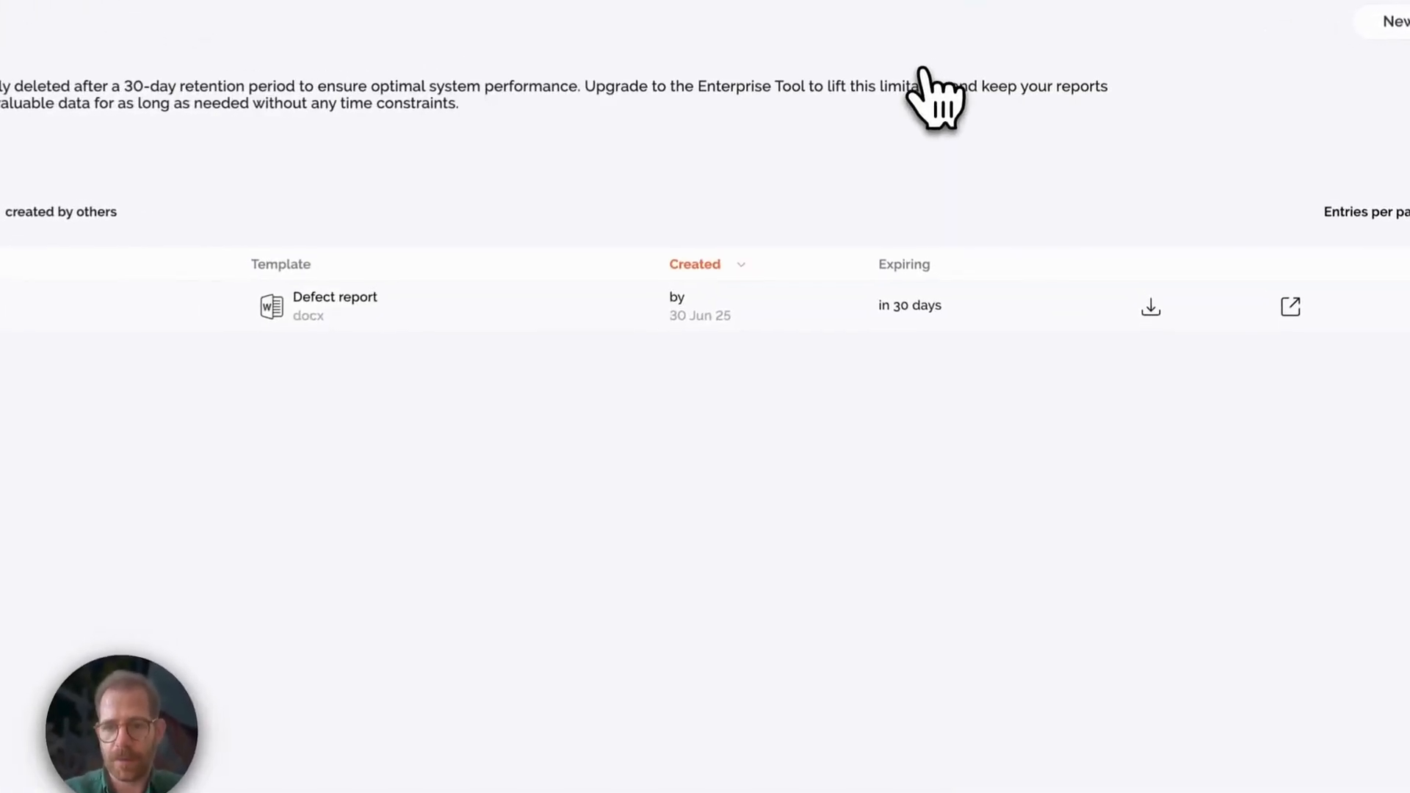
Step: Check the report's download file types without downloading, and copy its sharing link
left_click(1151, 311)
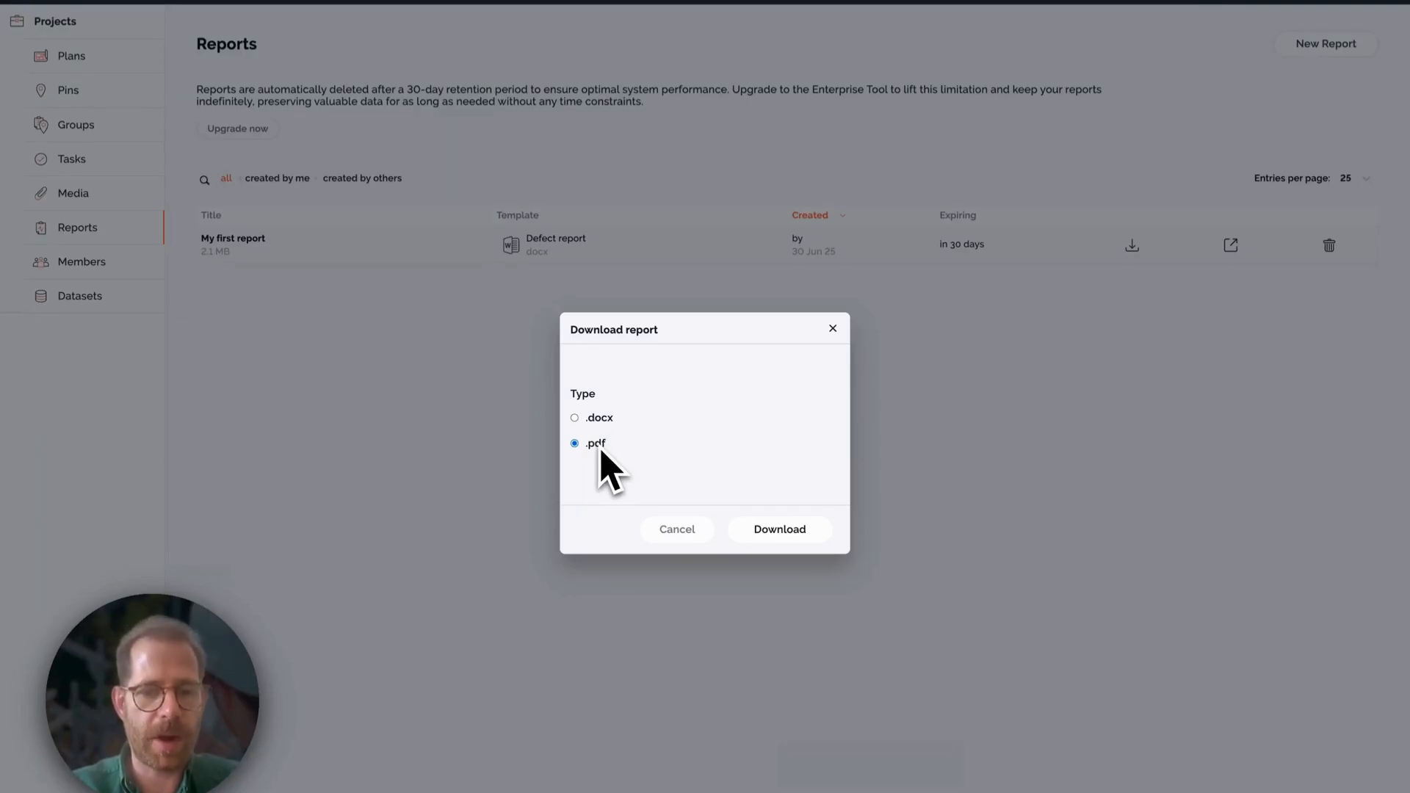
left_click(833, 328)
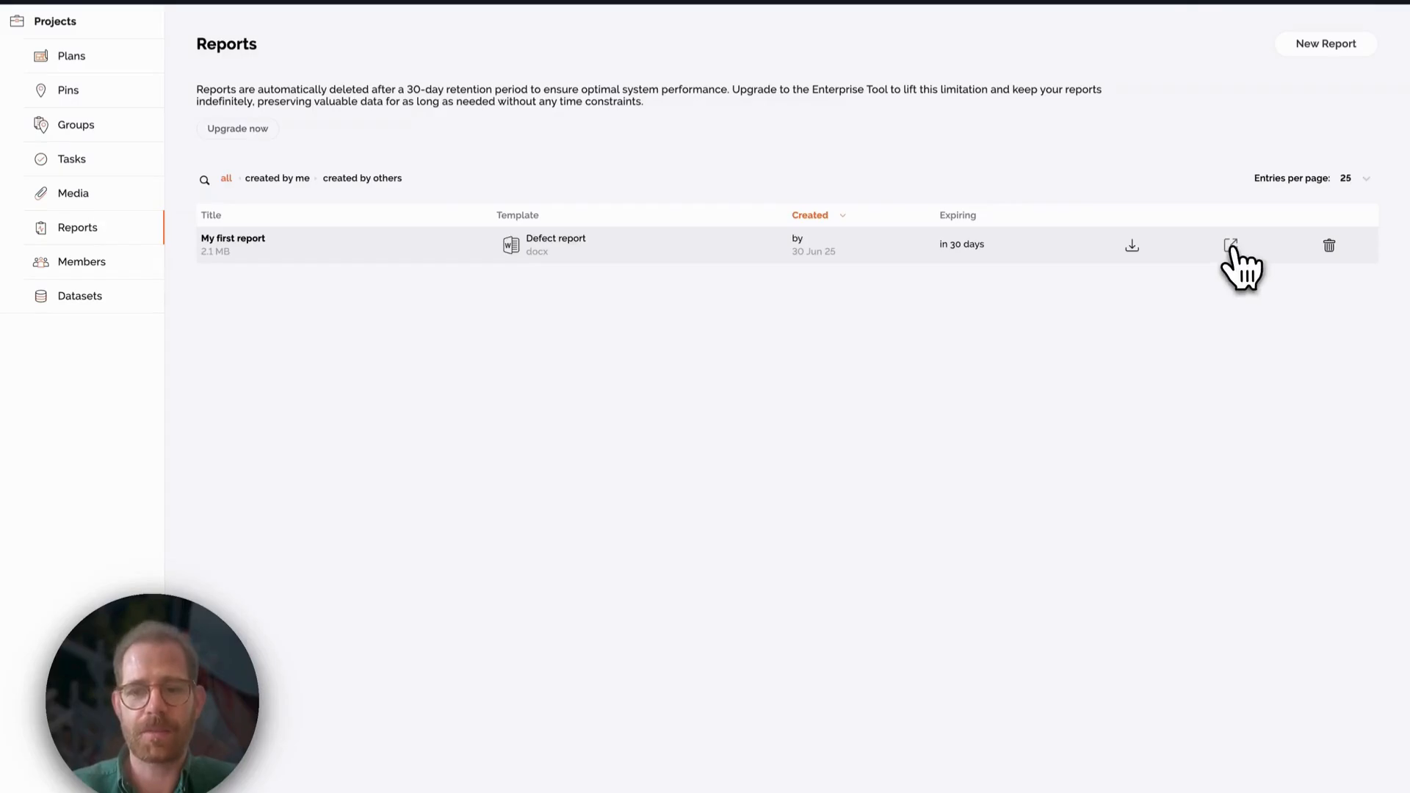
left_click(1231, 247)
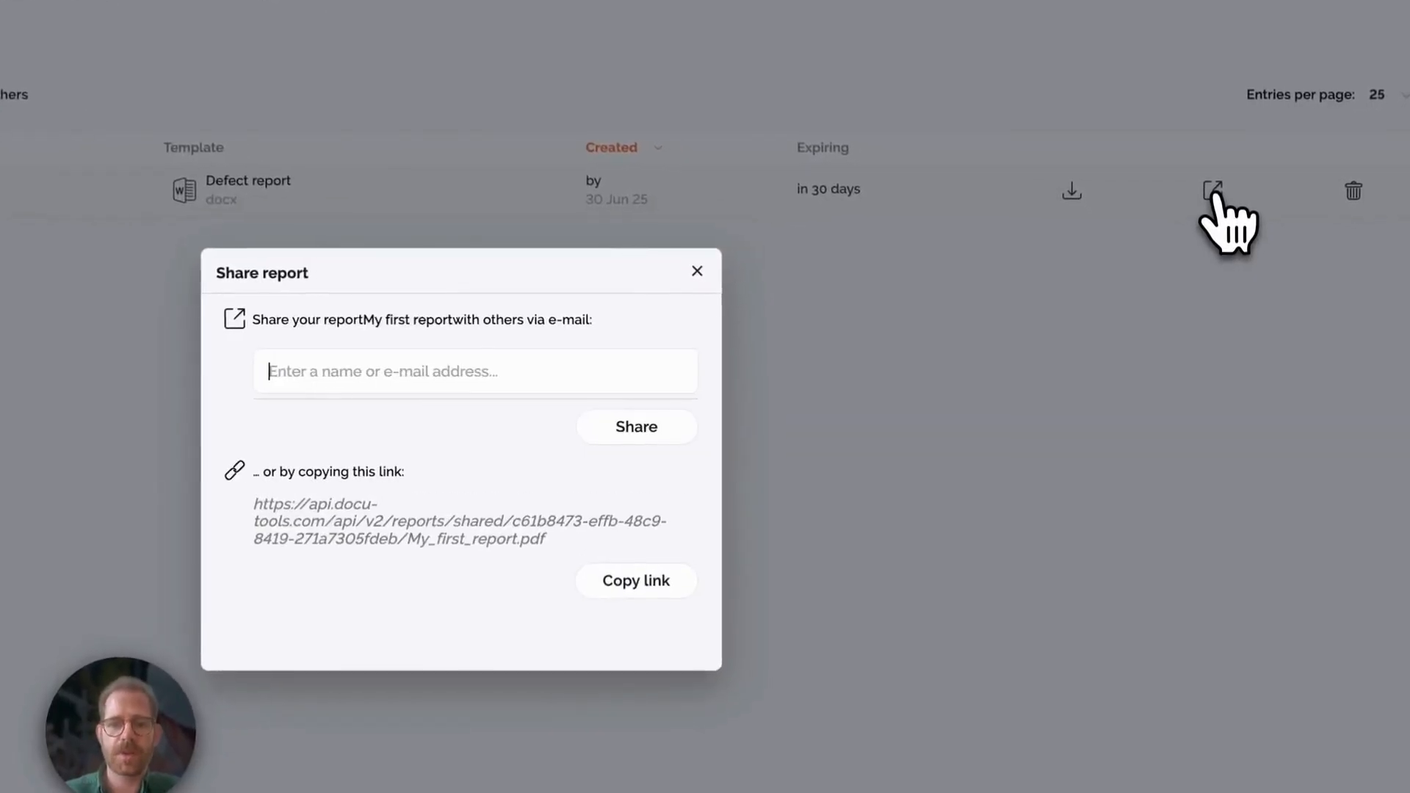
left_click(631, 580)
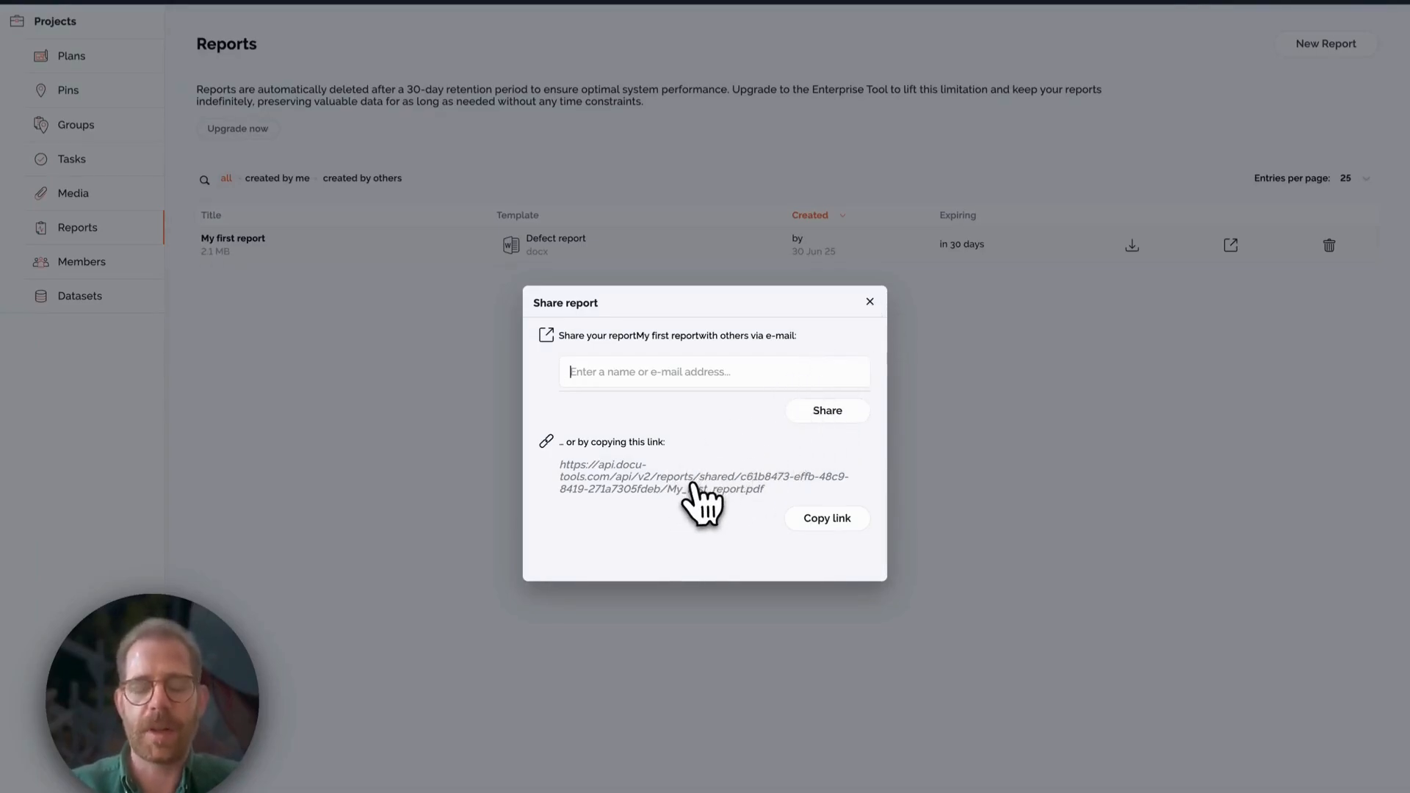
left_click(868, 302)
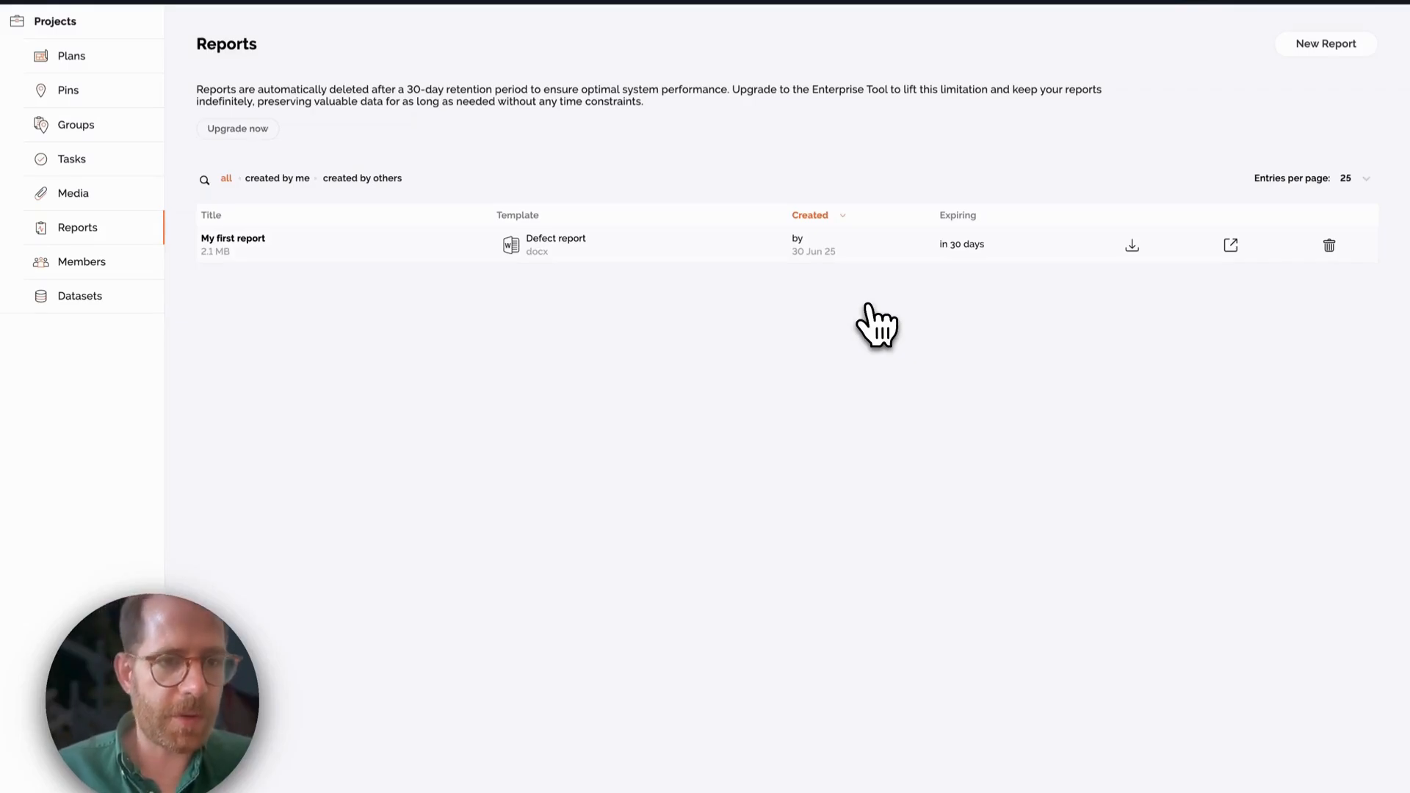
Step: Return to the project's plans and open the pin categories in the project settings
left_click(126, 60)
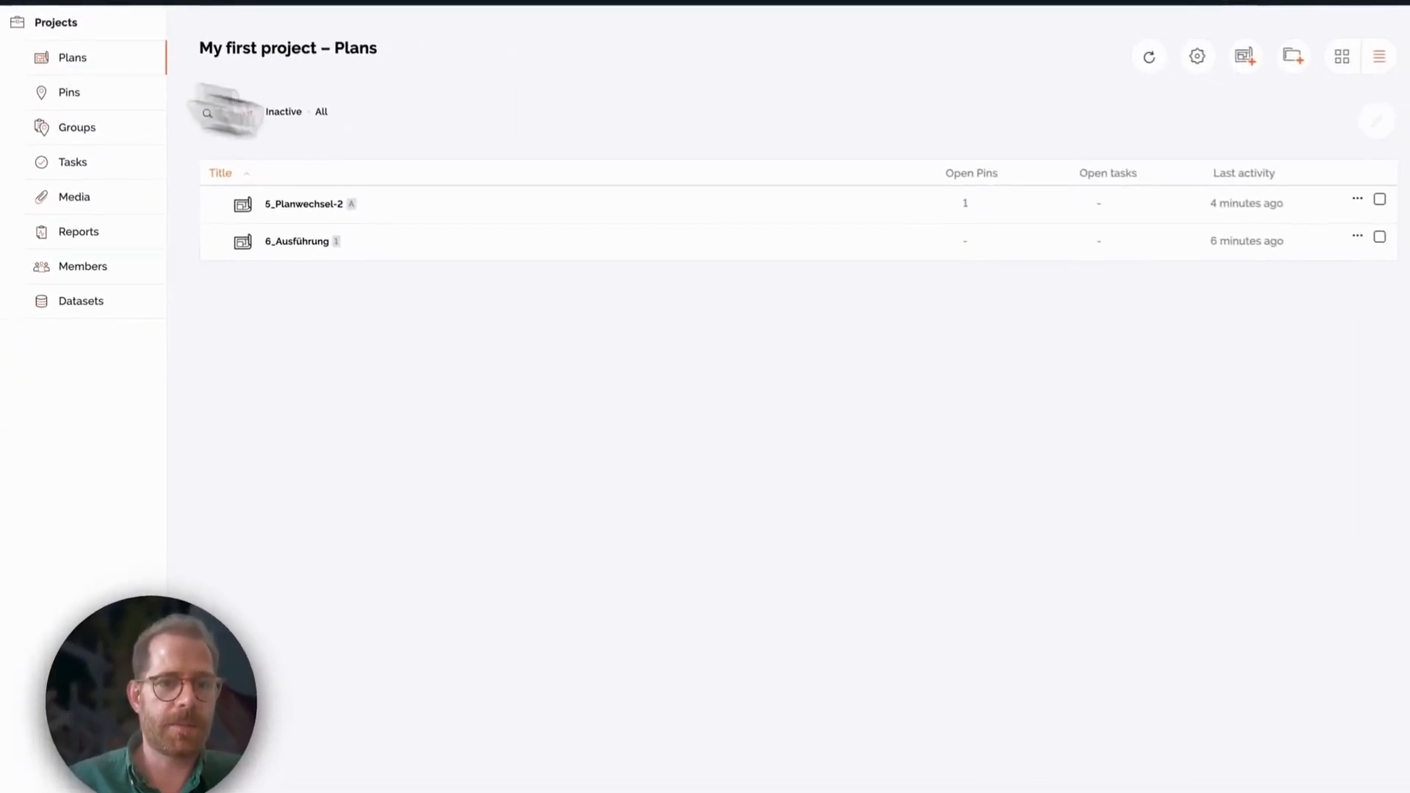
left_click(1187, 61)
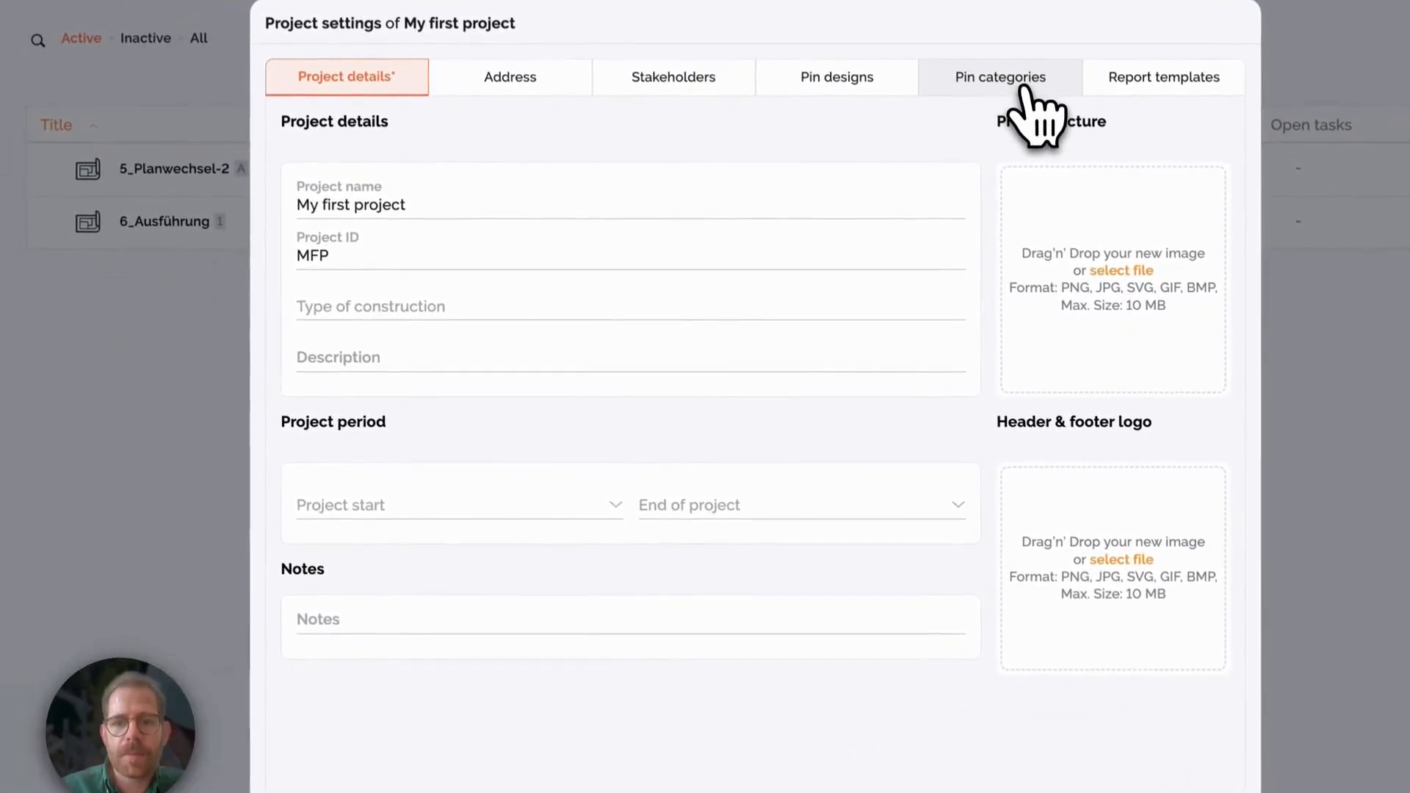
left_click(1022, 87)
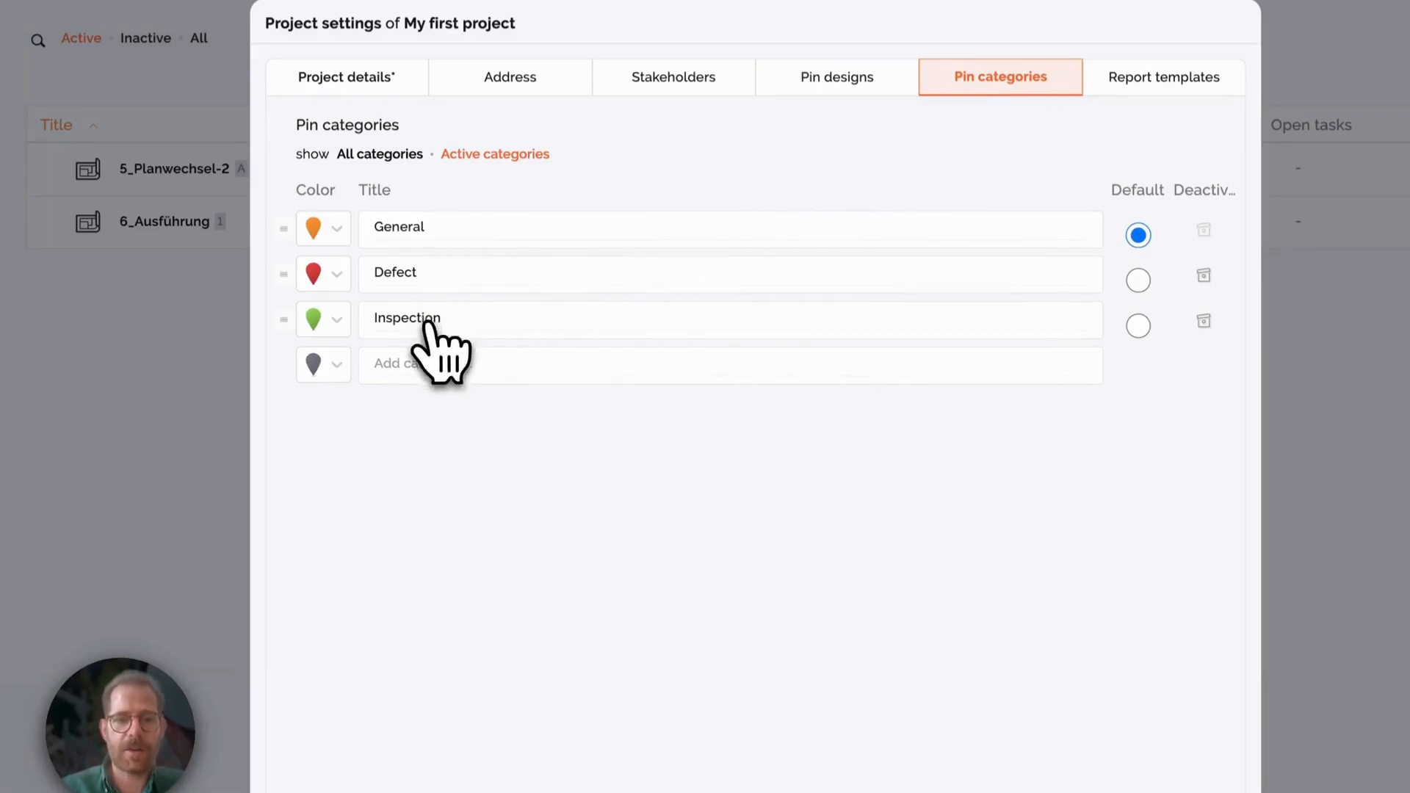
Step: Try renaming the General pin category to "Info" and browse its pin colors, discarding the project settings changes
double_click(456, 228)
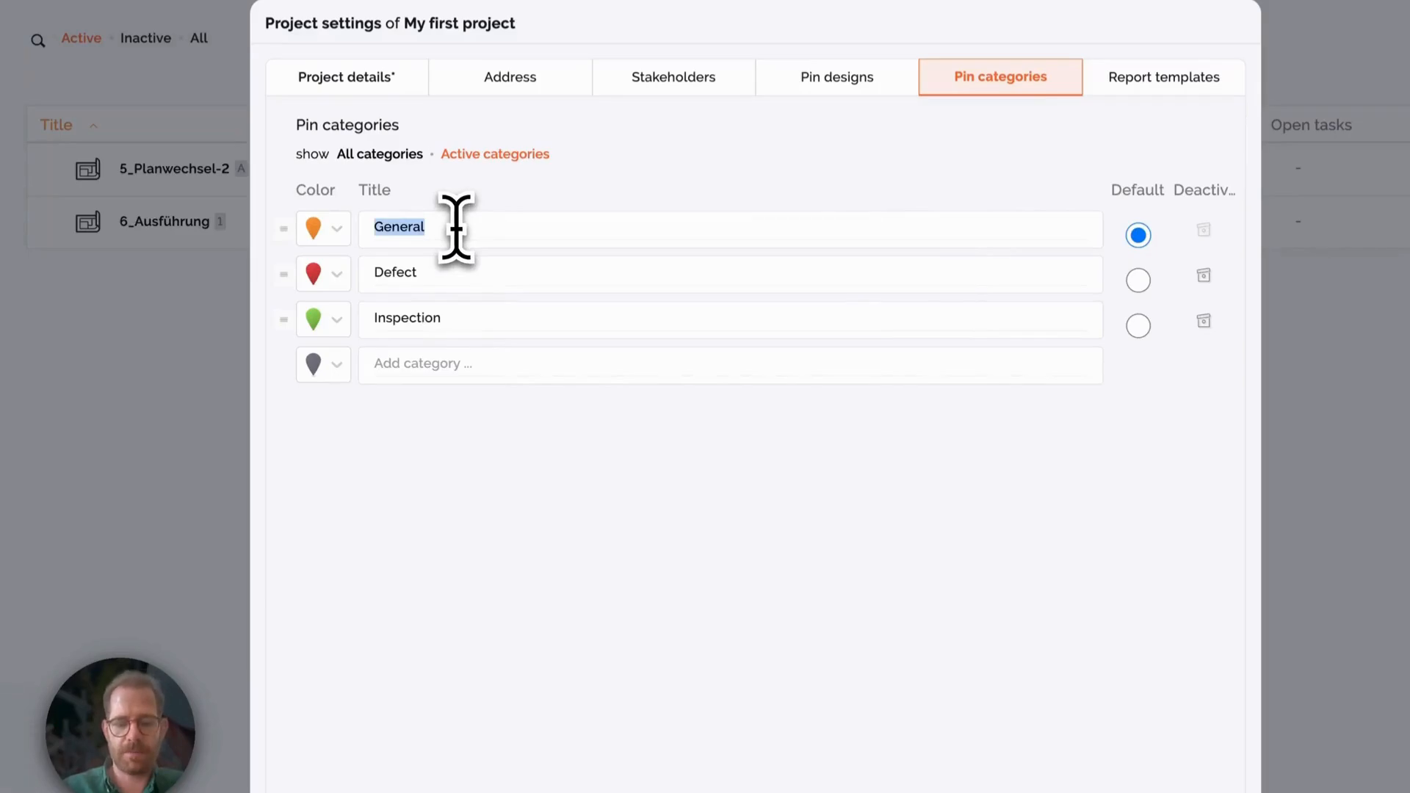
type("Info")
left_click(325, 229)
scroll(328, 368, "down", 5)
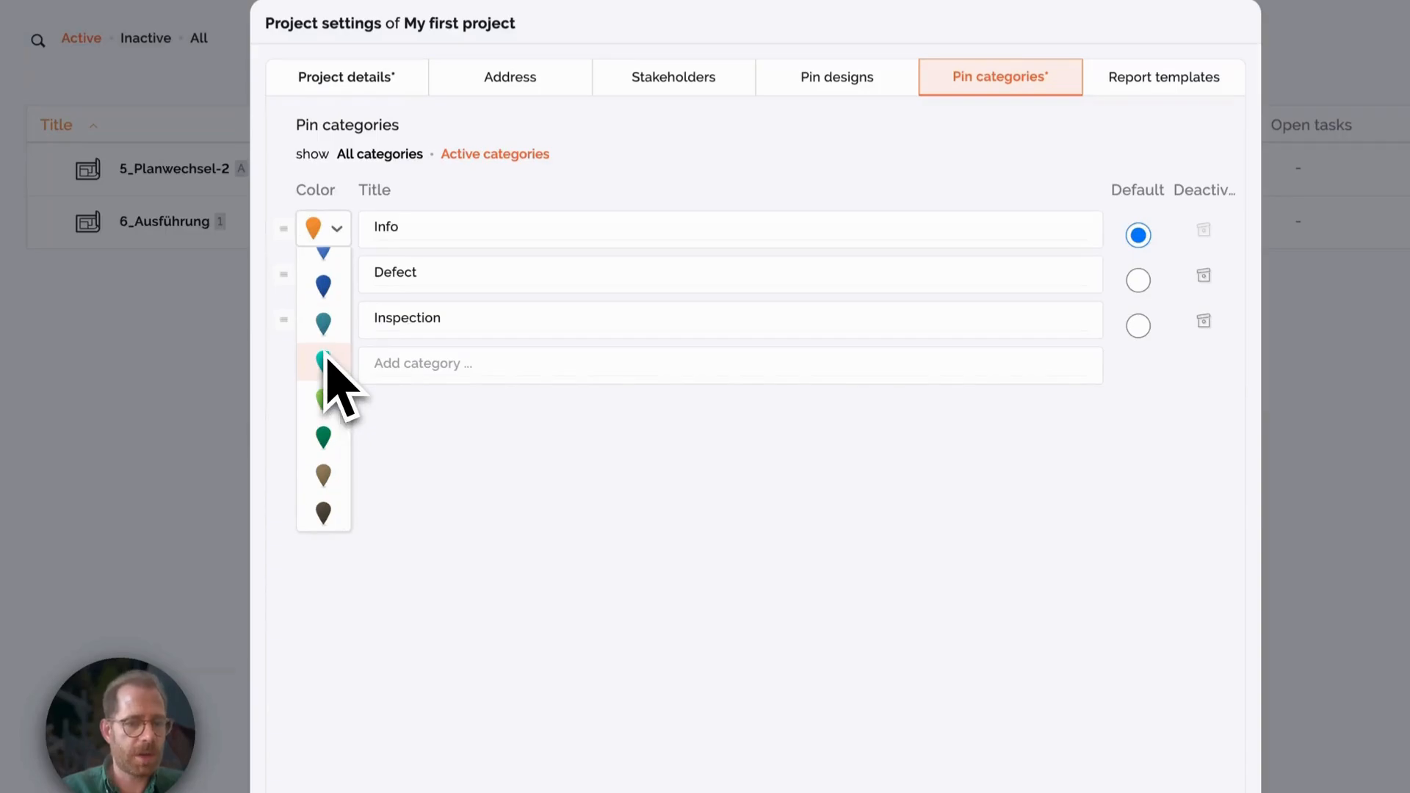
scroll(326, 355, "up", 5)
left_click(456, 448)
left_click(434, 367)
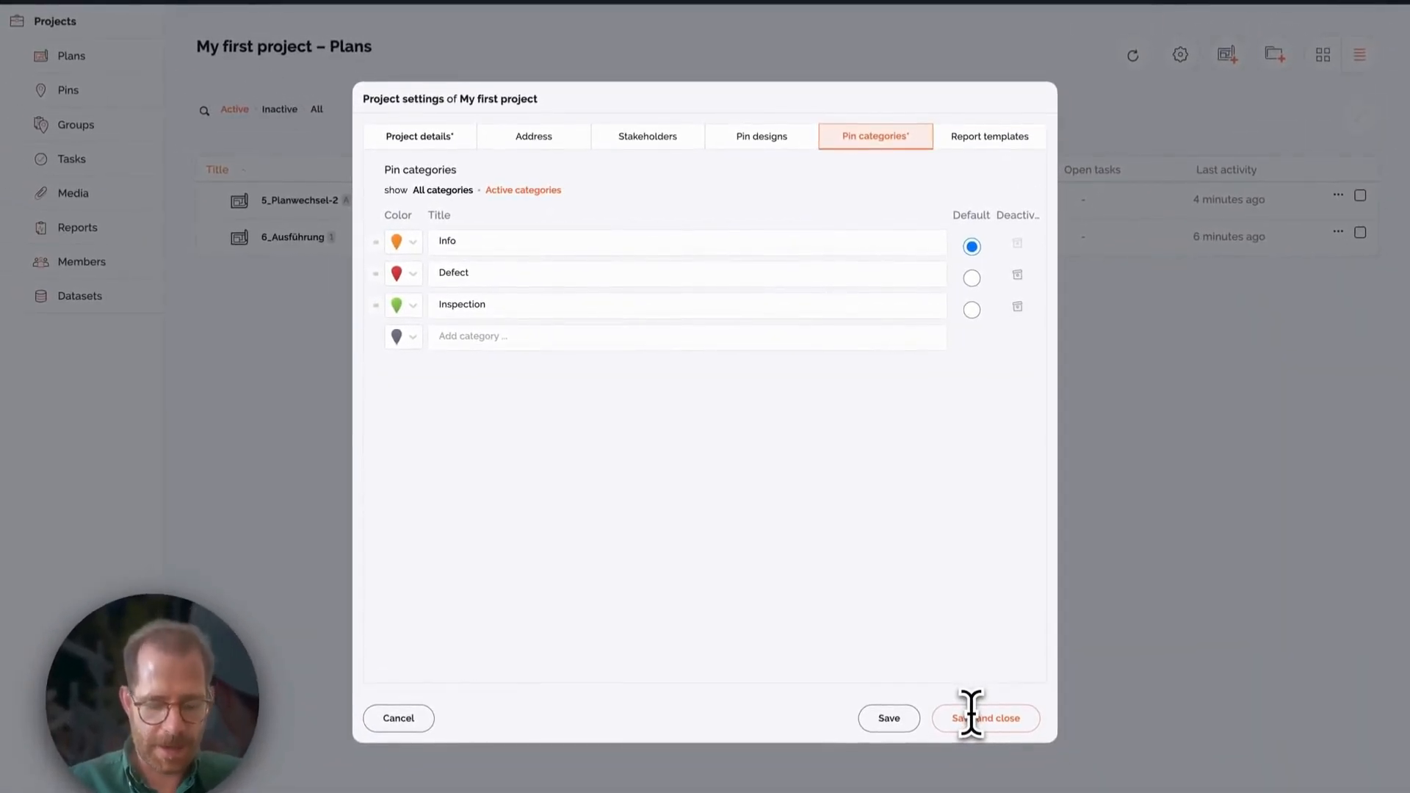
left_click(416, 734)
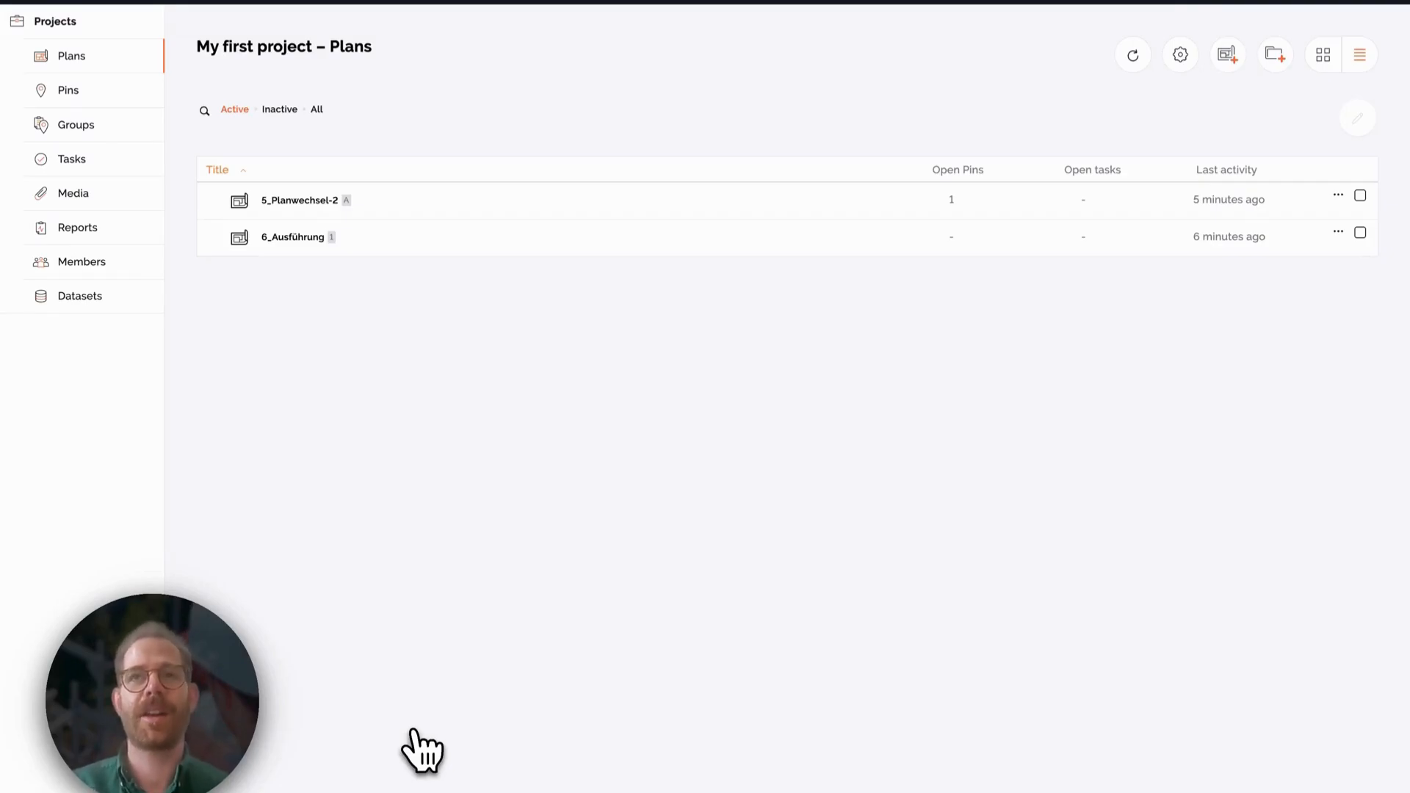
Step: Open the defect pin on the 5_Planwechsel-2 plan, check its available status options without changing the status, and close the pin details
left_click(315, 202)
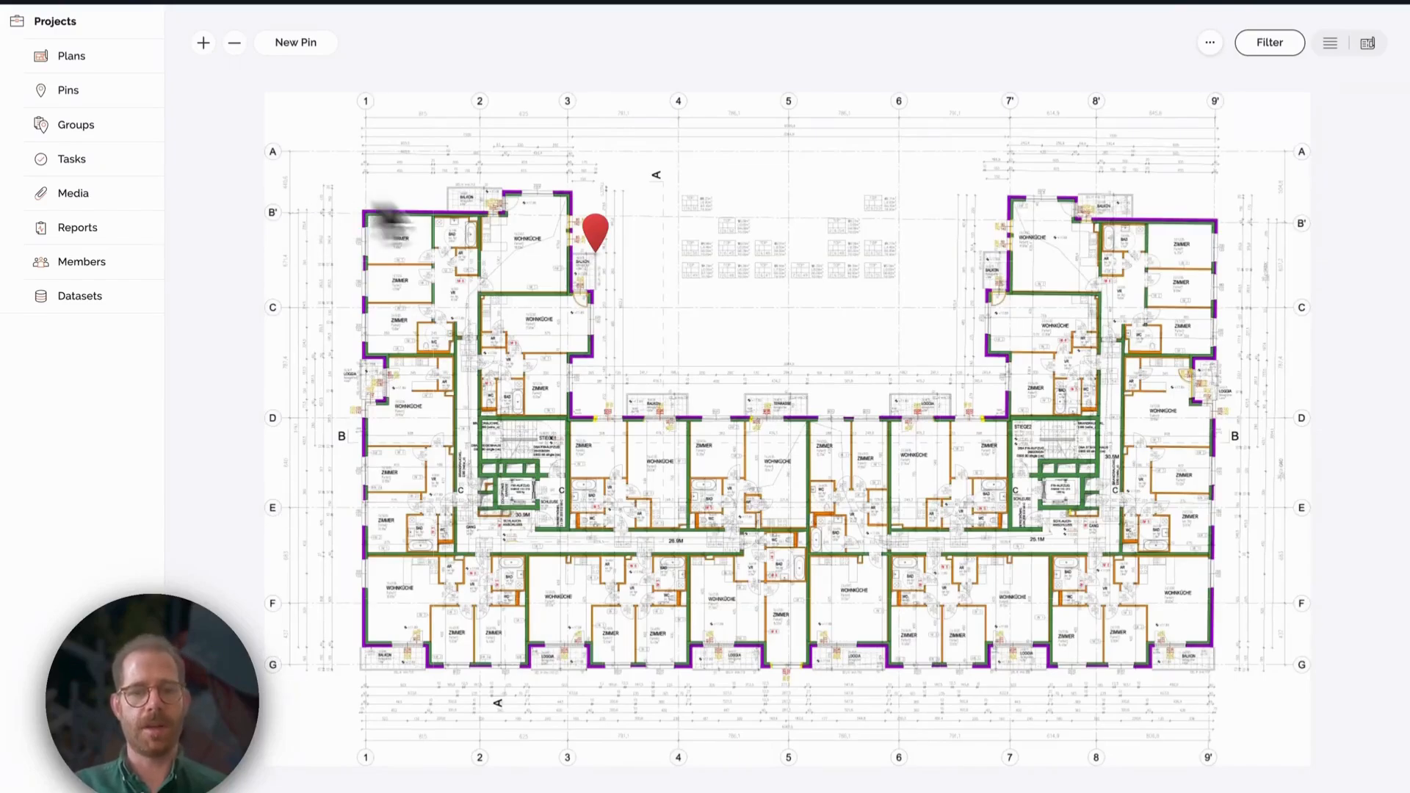
left_click(596, 234)
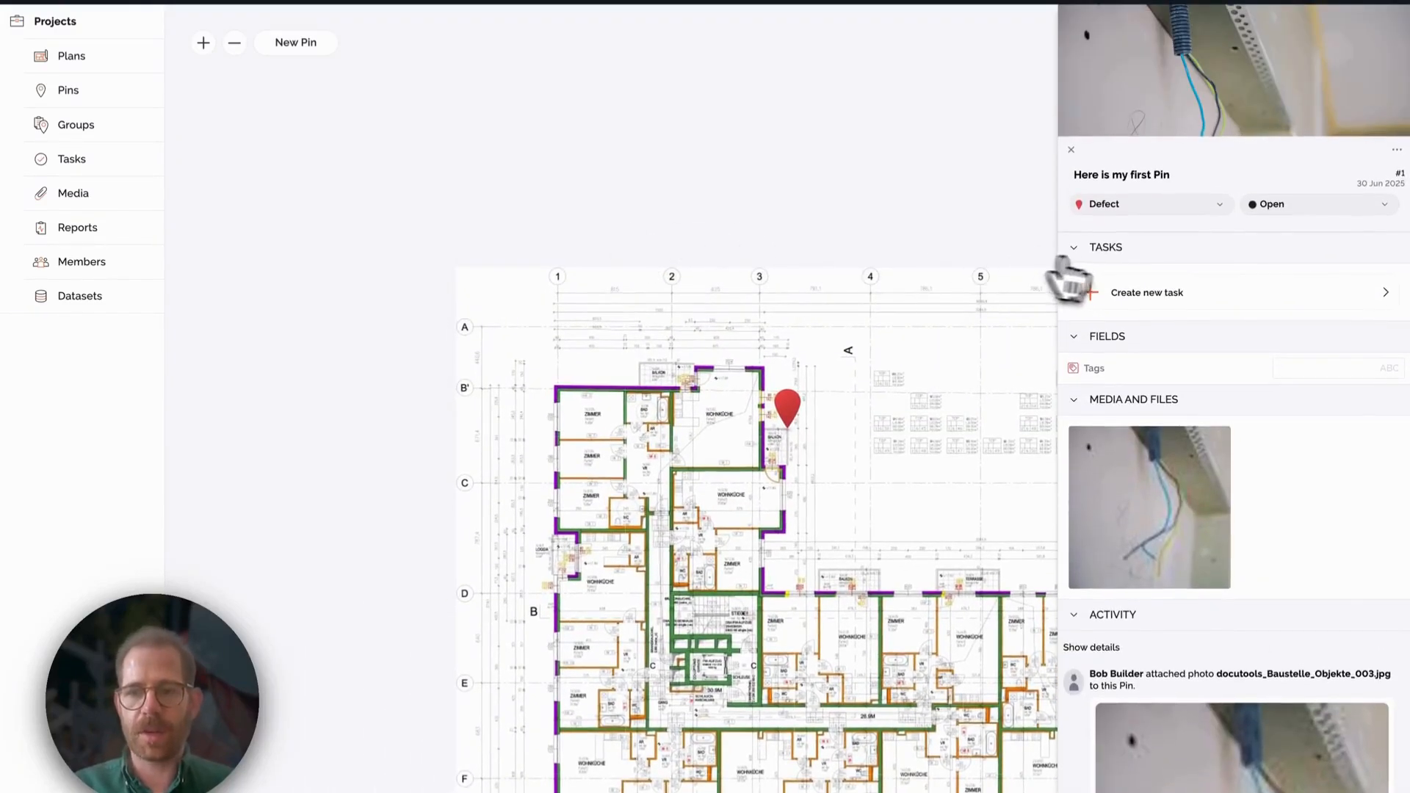
left_click(1274, 207)
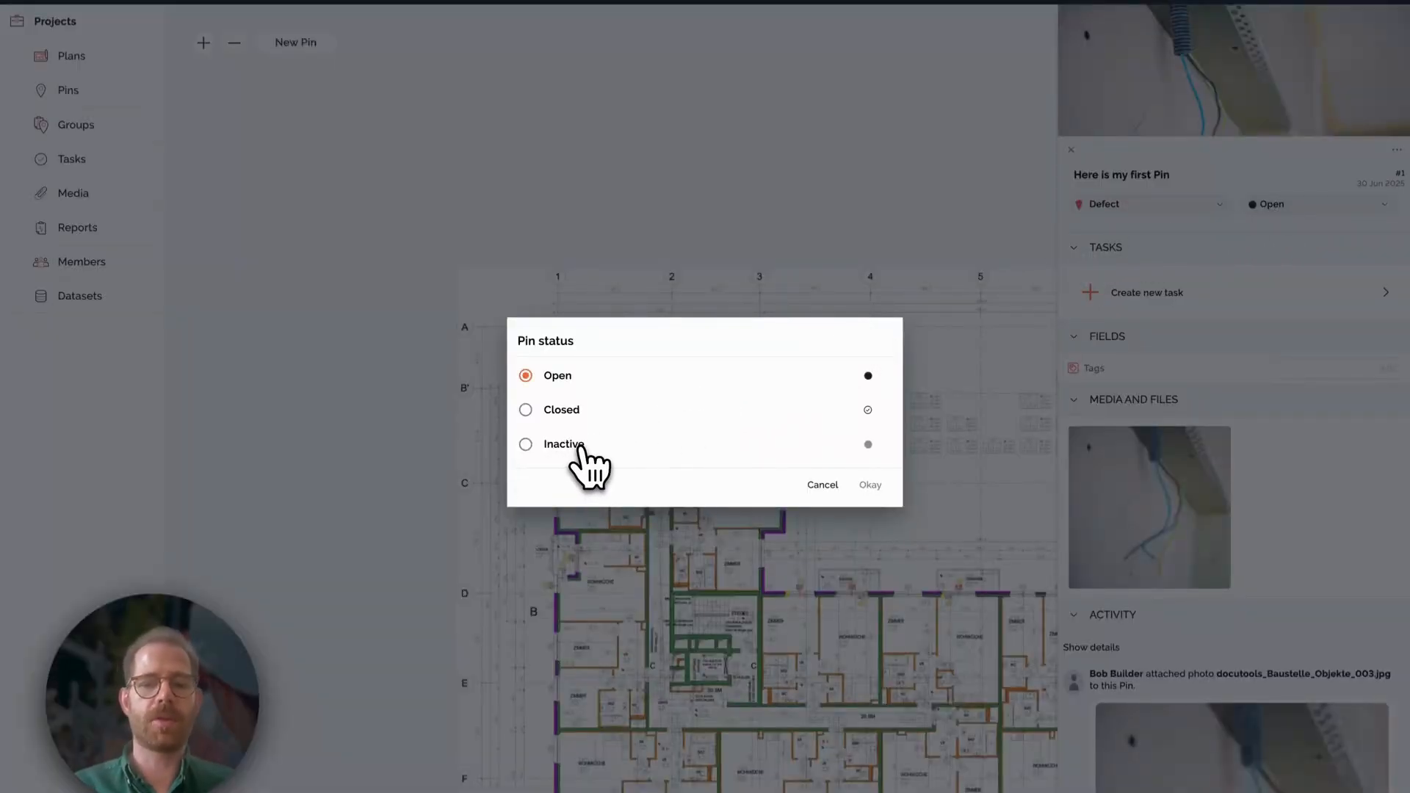
left_click(826, 484)
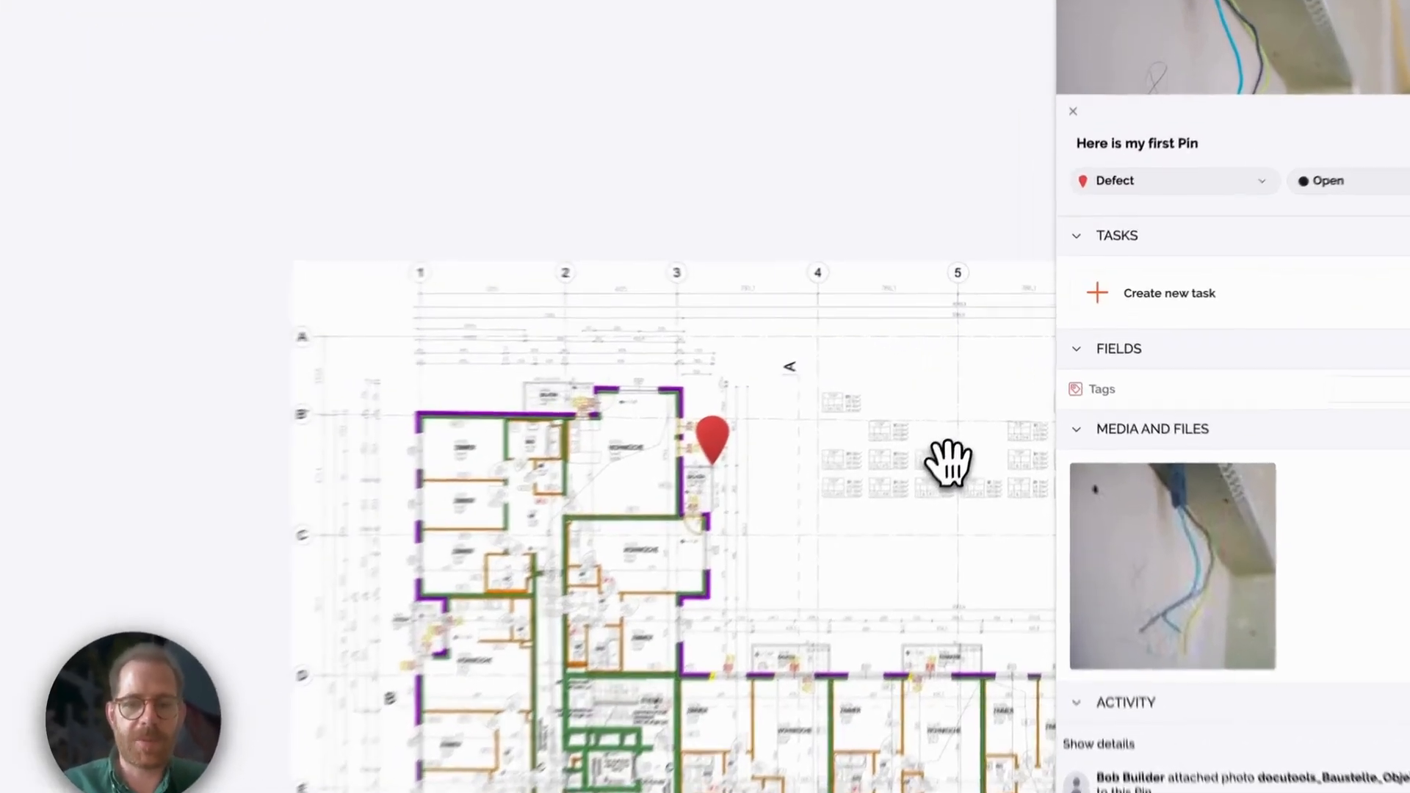
left_click_drag(969, 426, 747, 258)
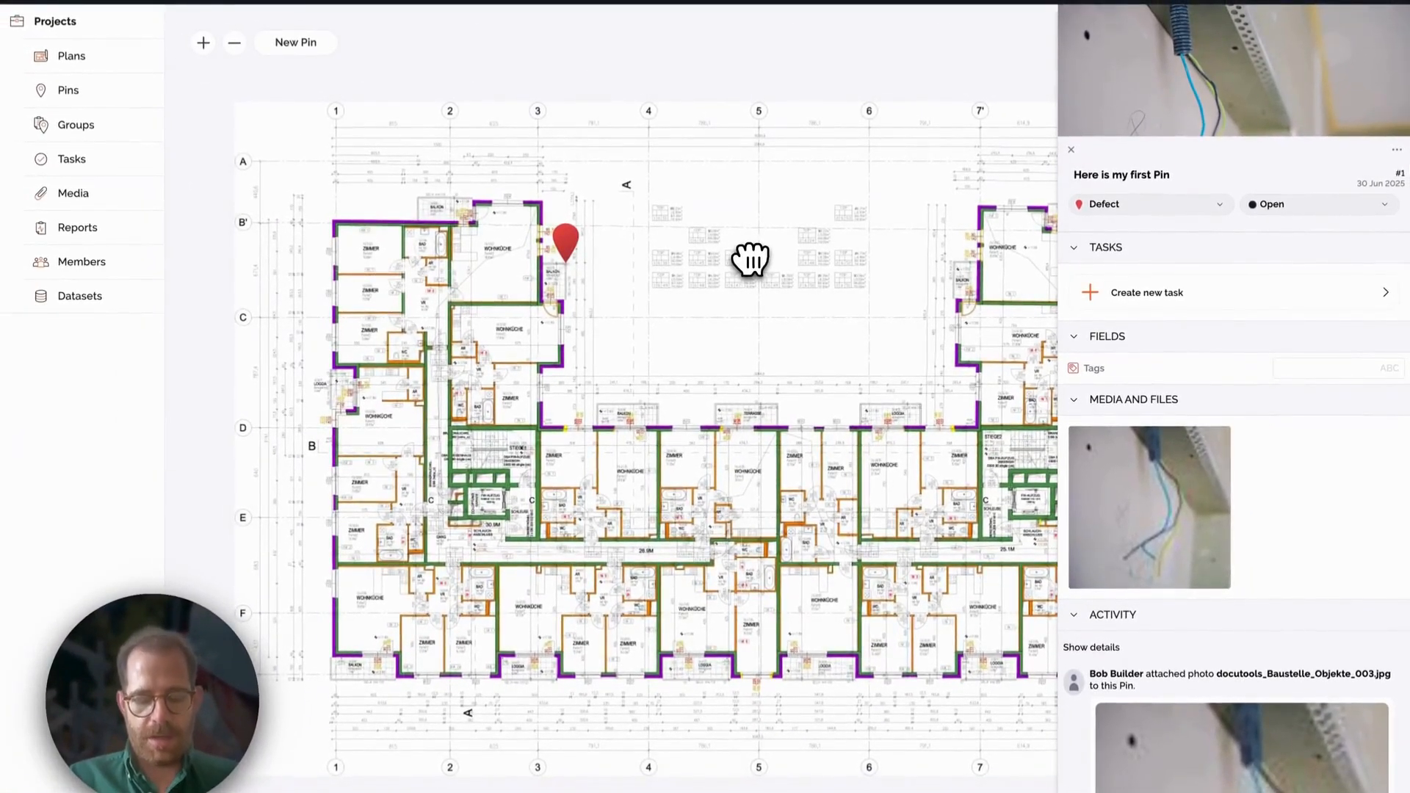
left_click(1071, 150)
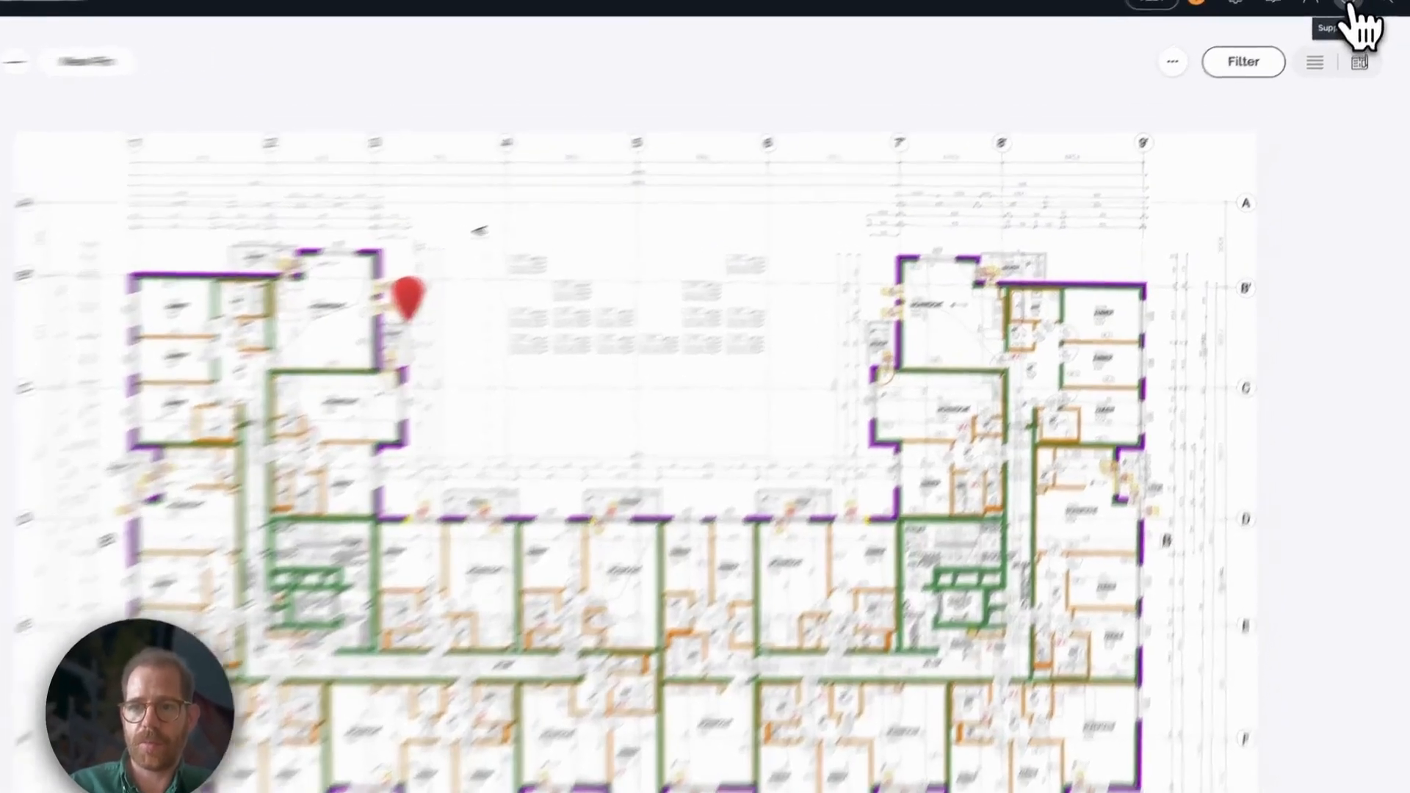
Step: Open the support chat from the help options, look through its contact and help entries, and close it
left_click(1366, 9)
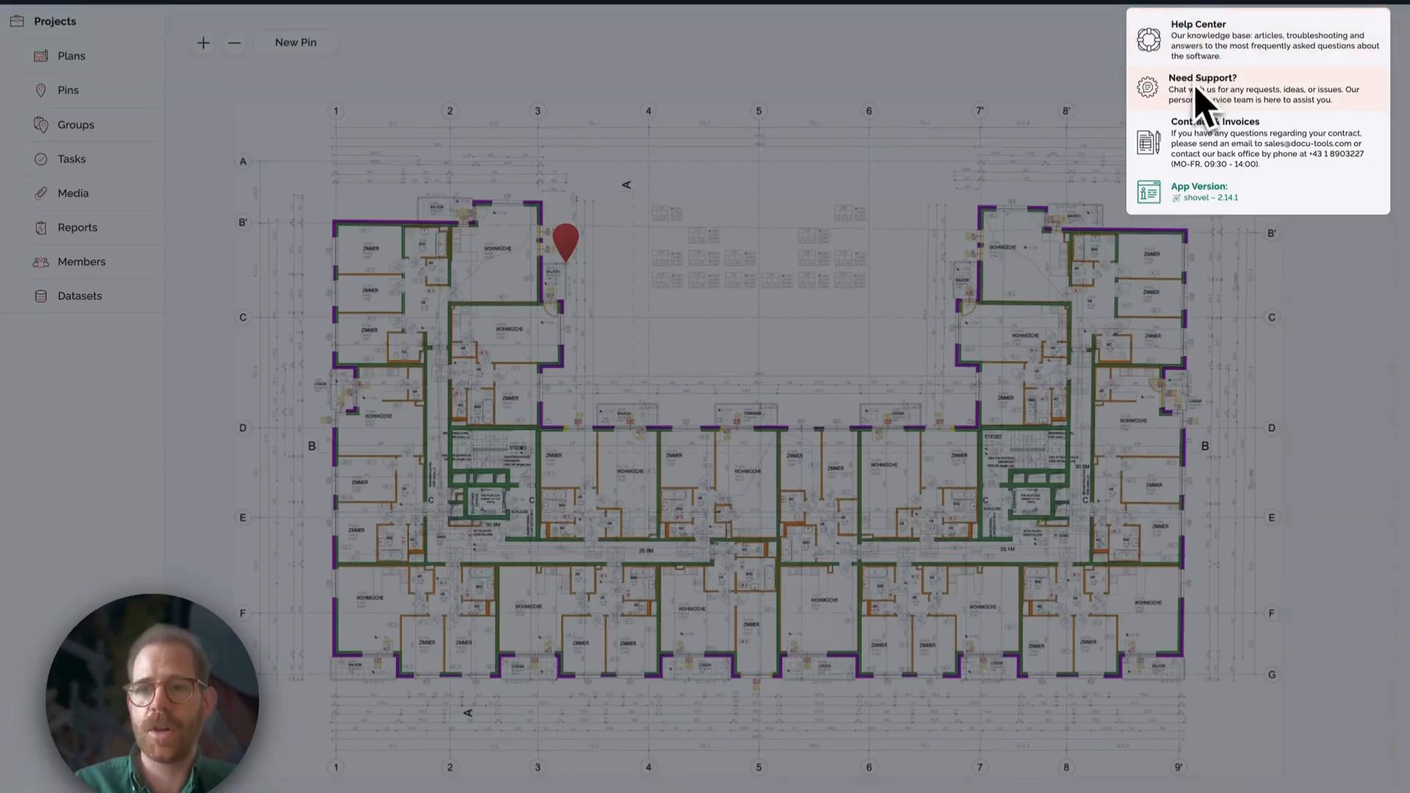
left_click(1202, 112)
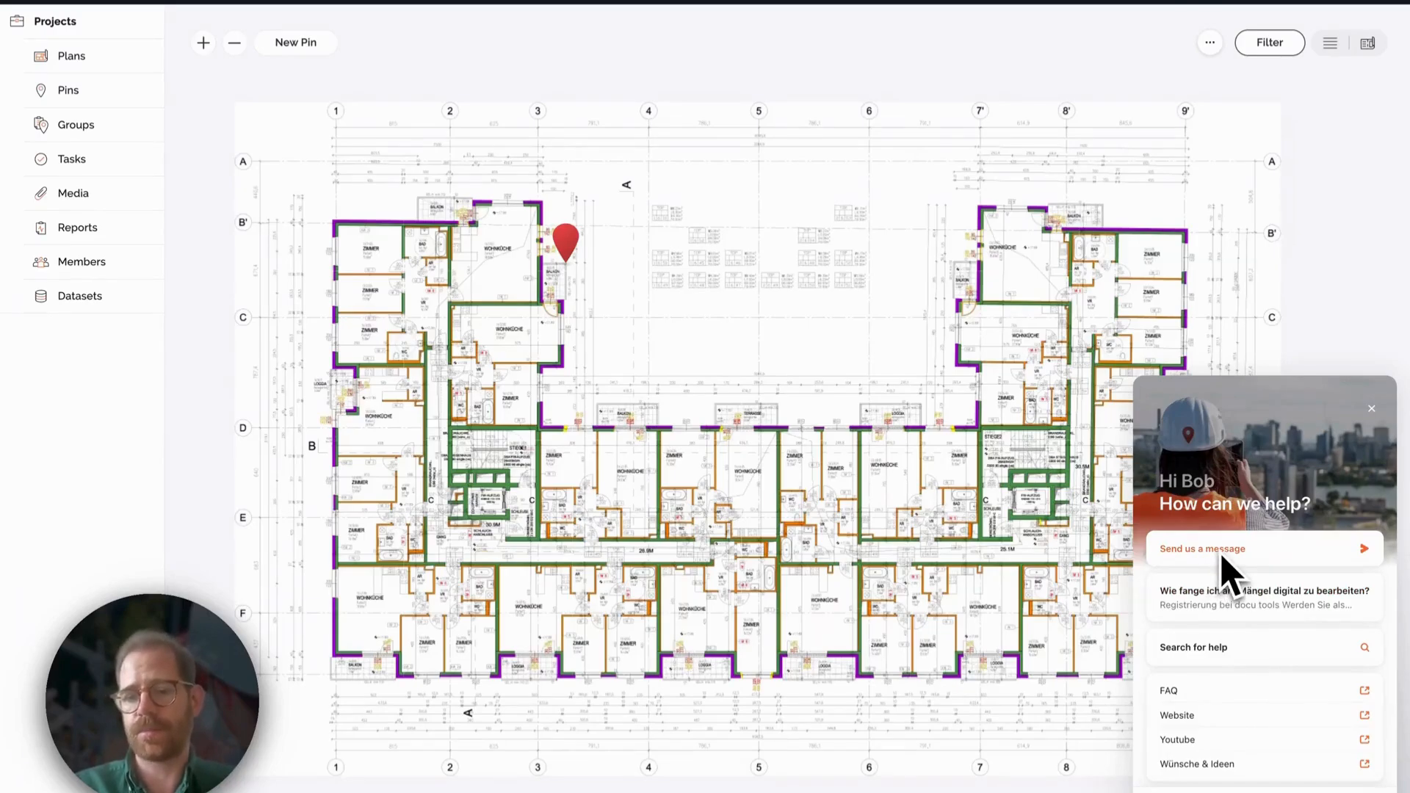
scroll(1224, 574, "down", 3)
scroll(1225, 574, "up", 3)
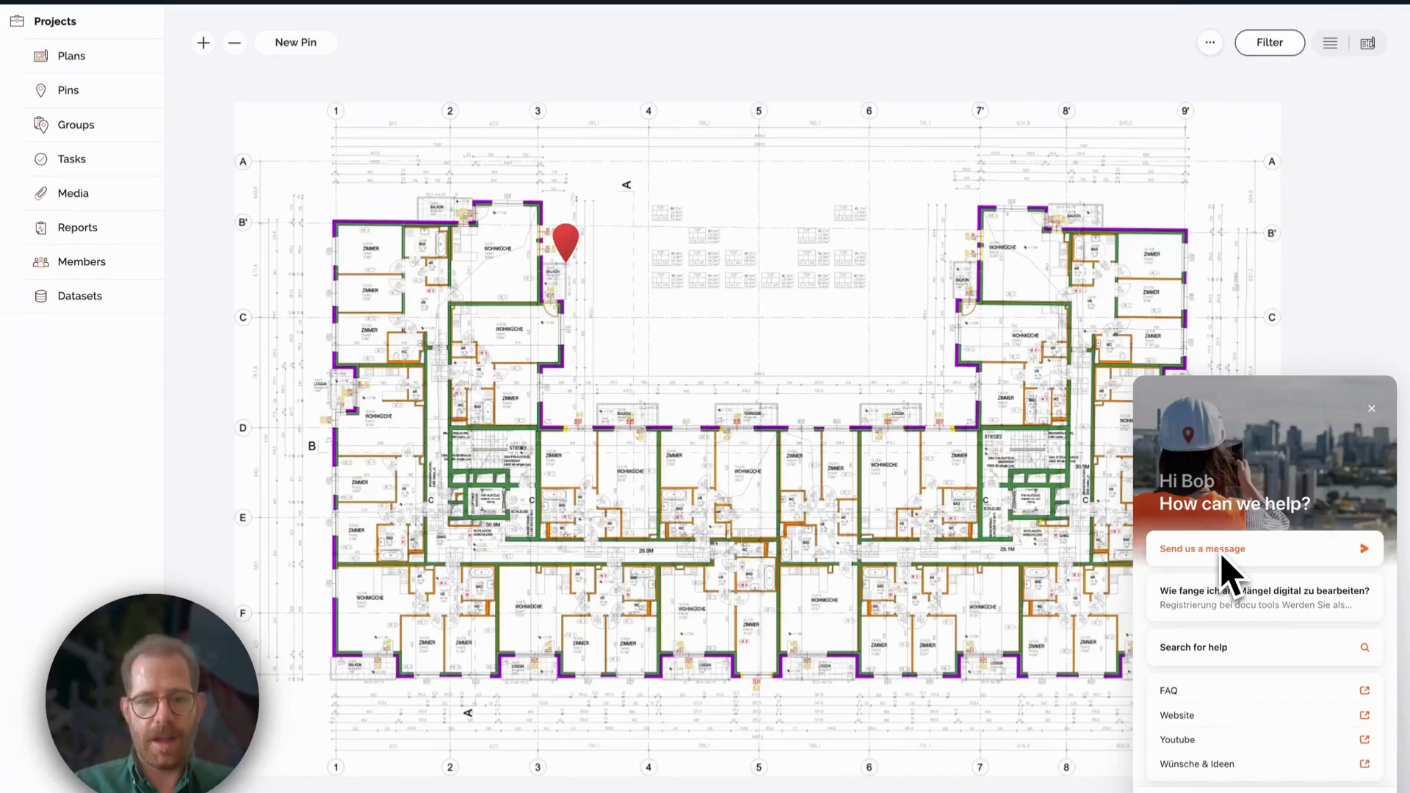
left_click(1371, 408)
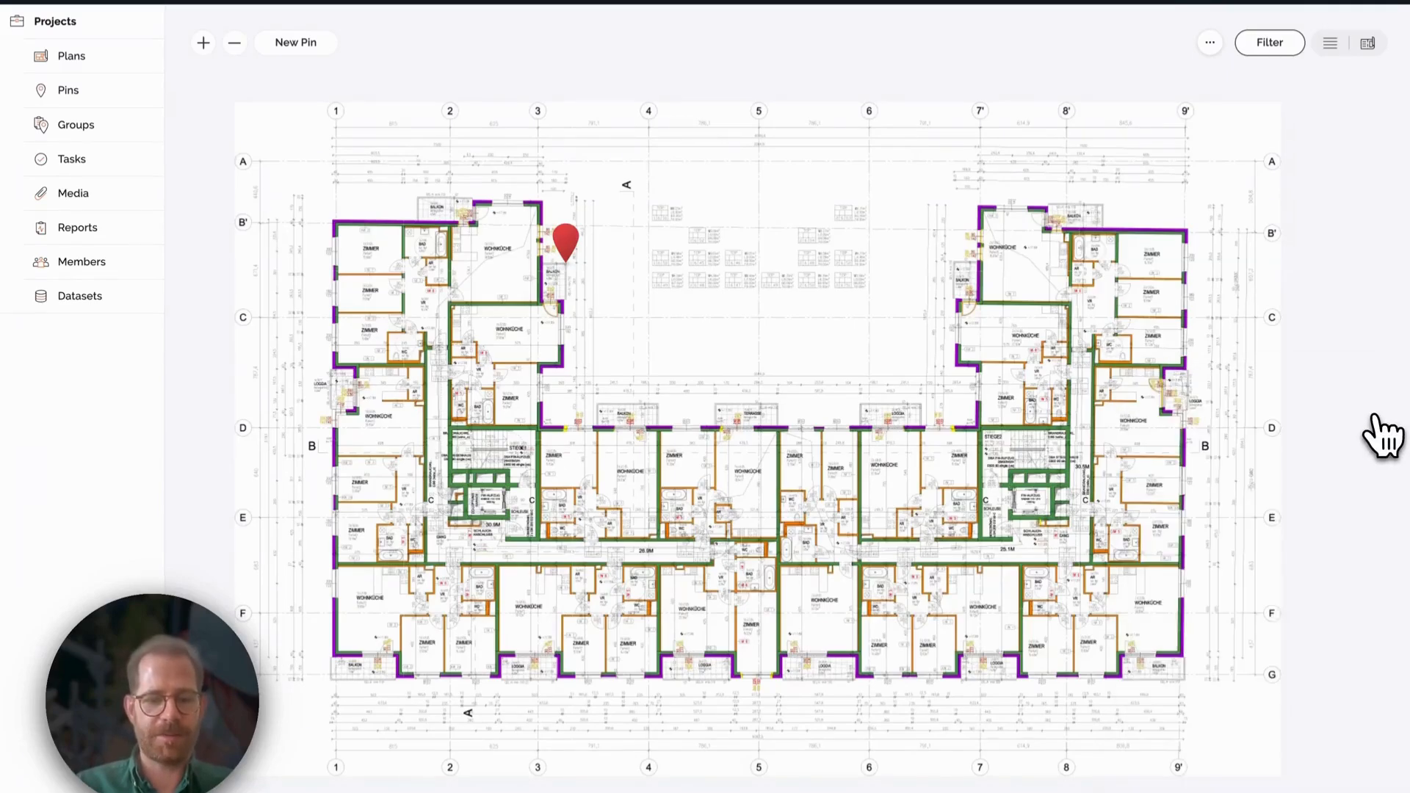